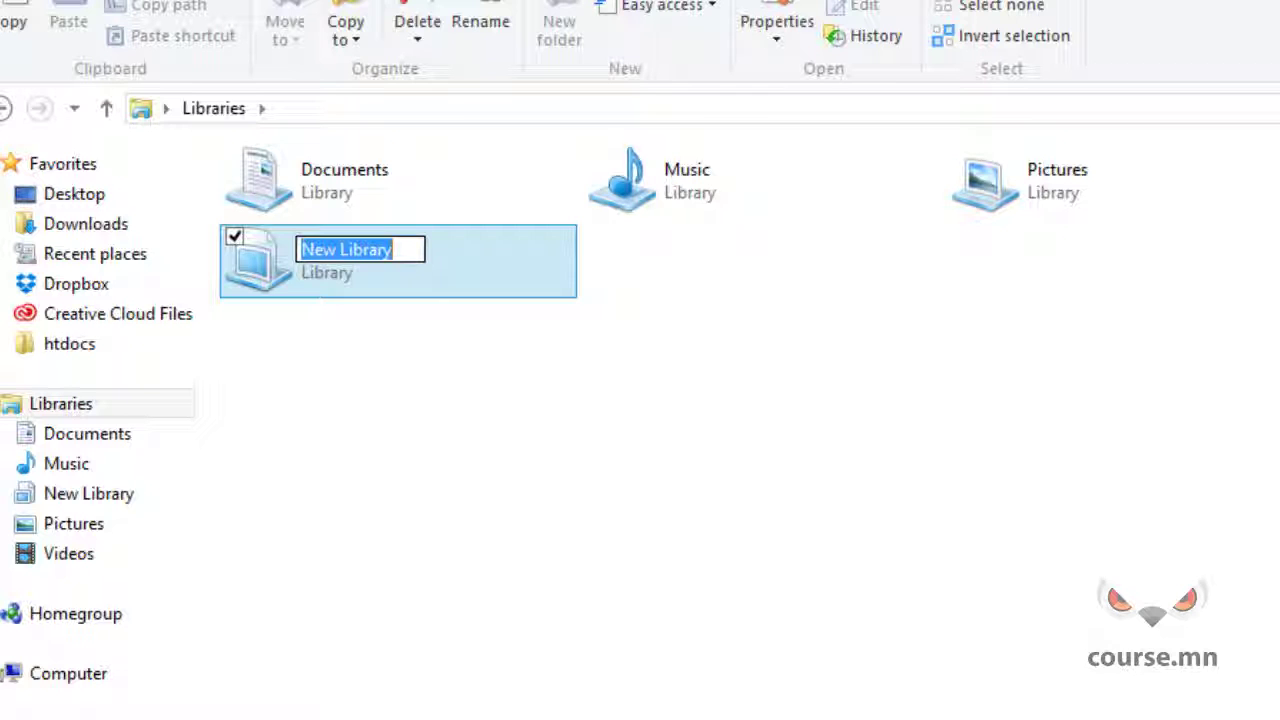
# Step: Name the new library Courses and include the My Documents folder in it
pyautogui.write('Courses')
pyautogui.press('Return')
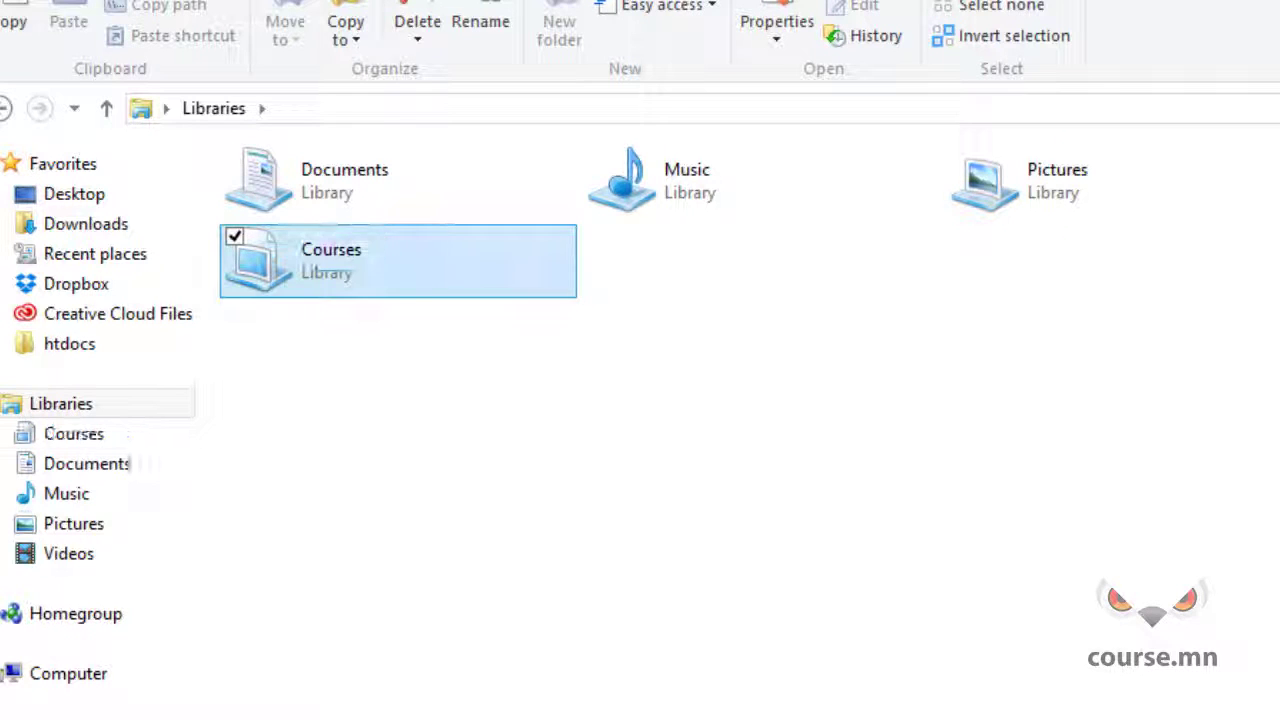
pyautogui.doubleClick(344, 270)
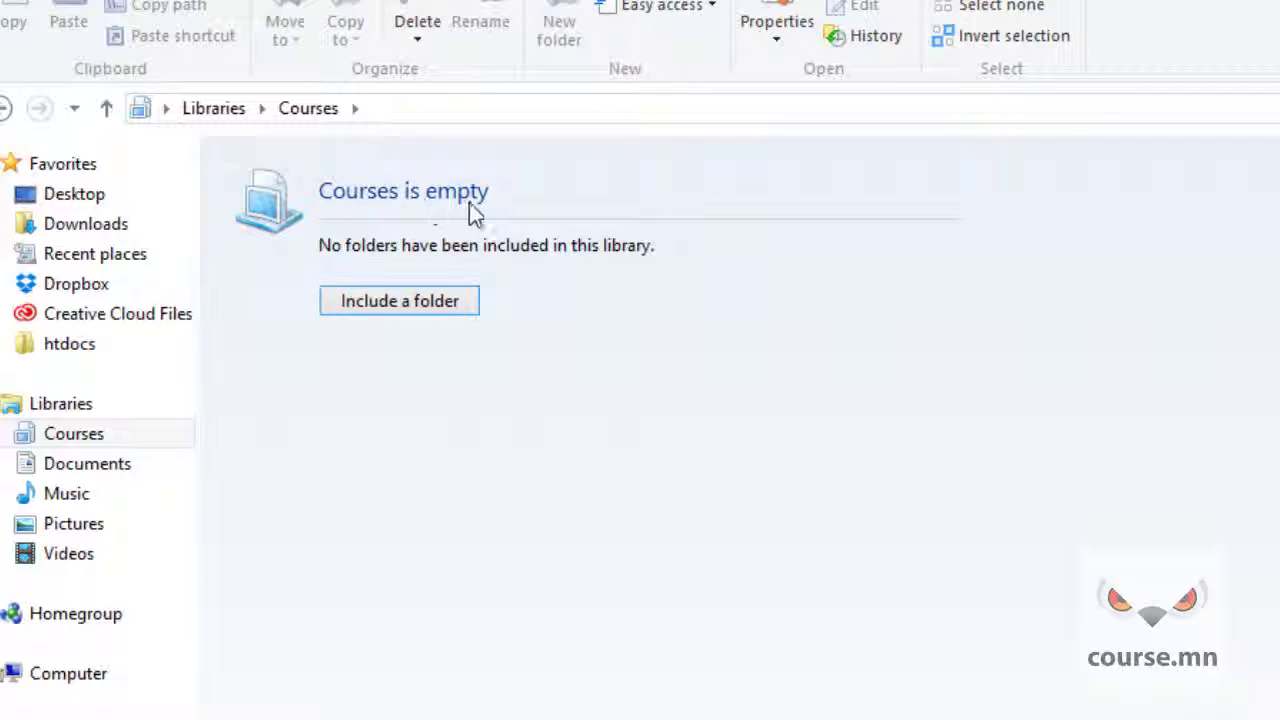
pyautogui.click(424, 309)
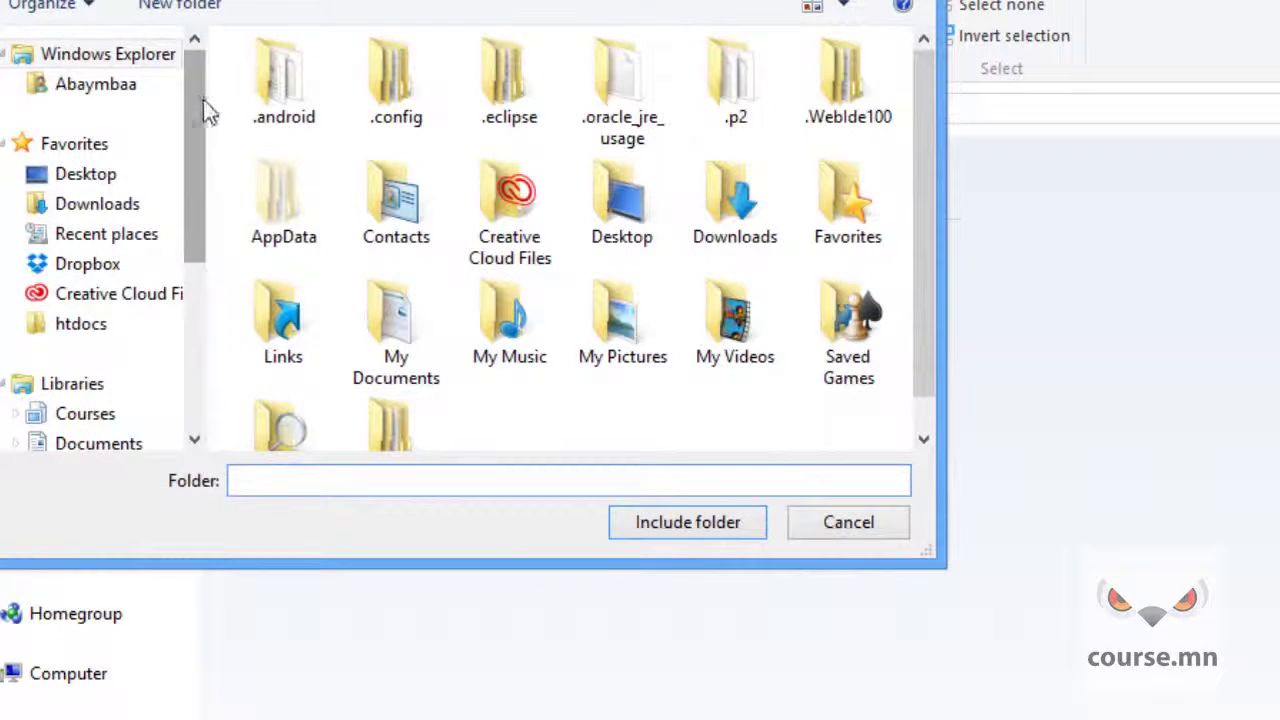
pyautogui.scroll(-3, 207, 112)
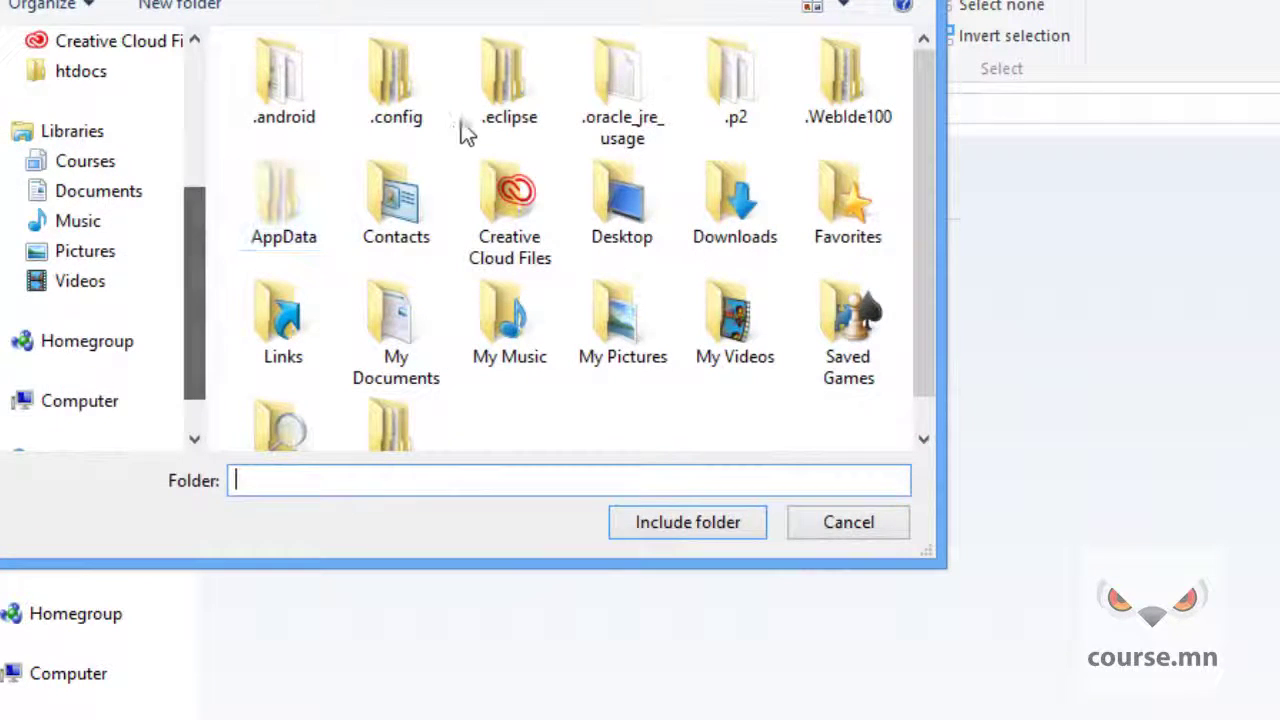
pyautogui.doubleClick(390, 340)
pyautogui.click(672, 520)
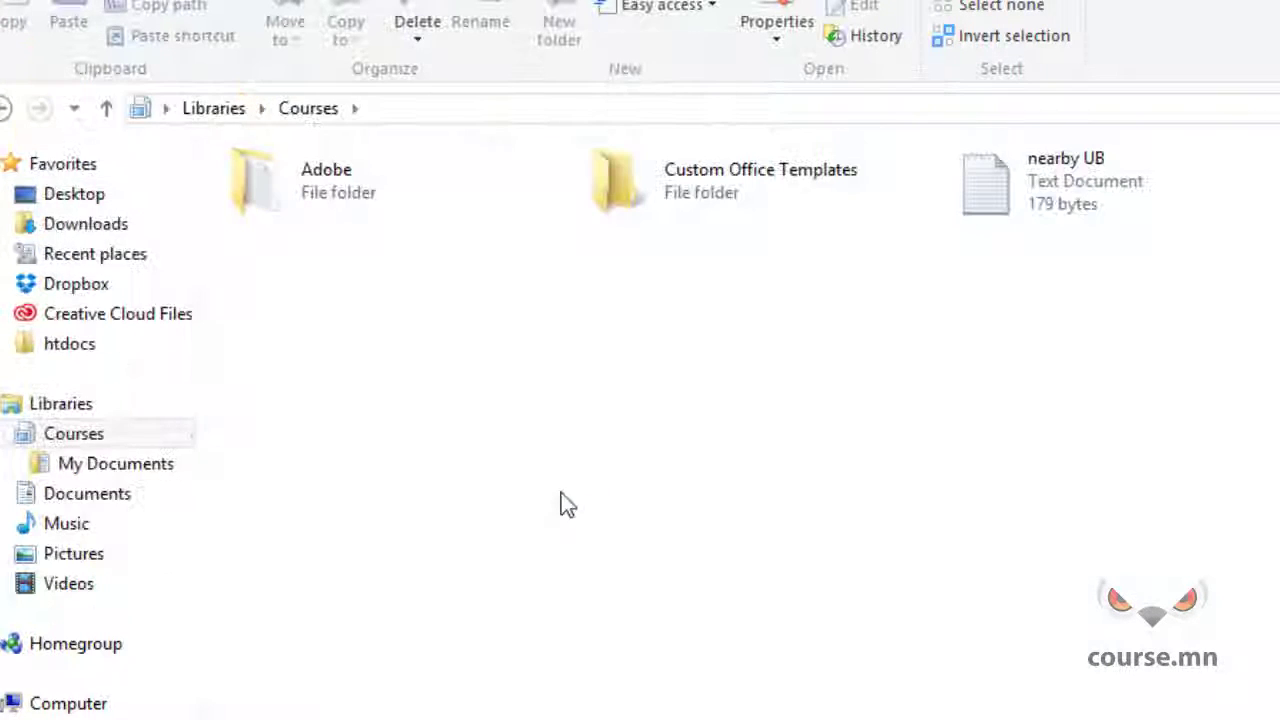
# Step: Delete the Courses library after comparing its contents with the Documents library
pyautogui.click(6, 434)
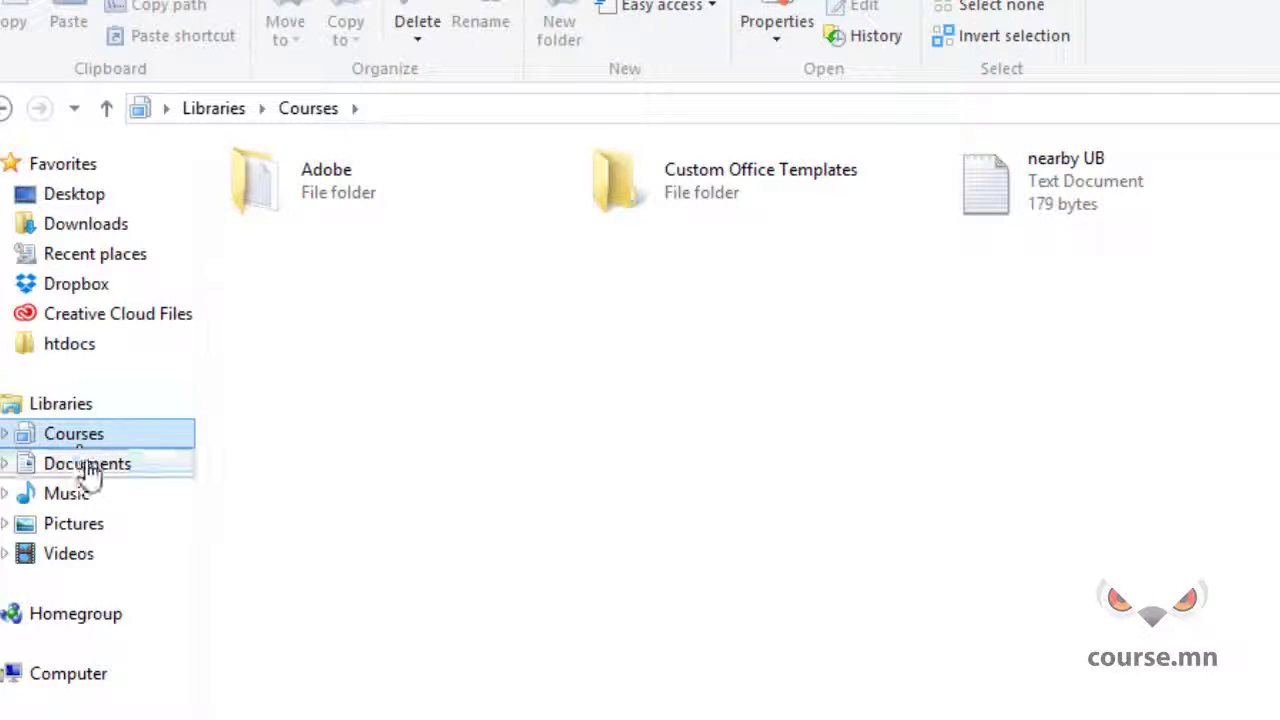
pyautogui.click(90, 467)
pyautogui.click(76, 440)
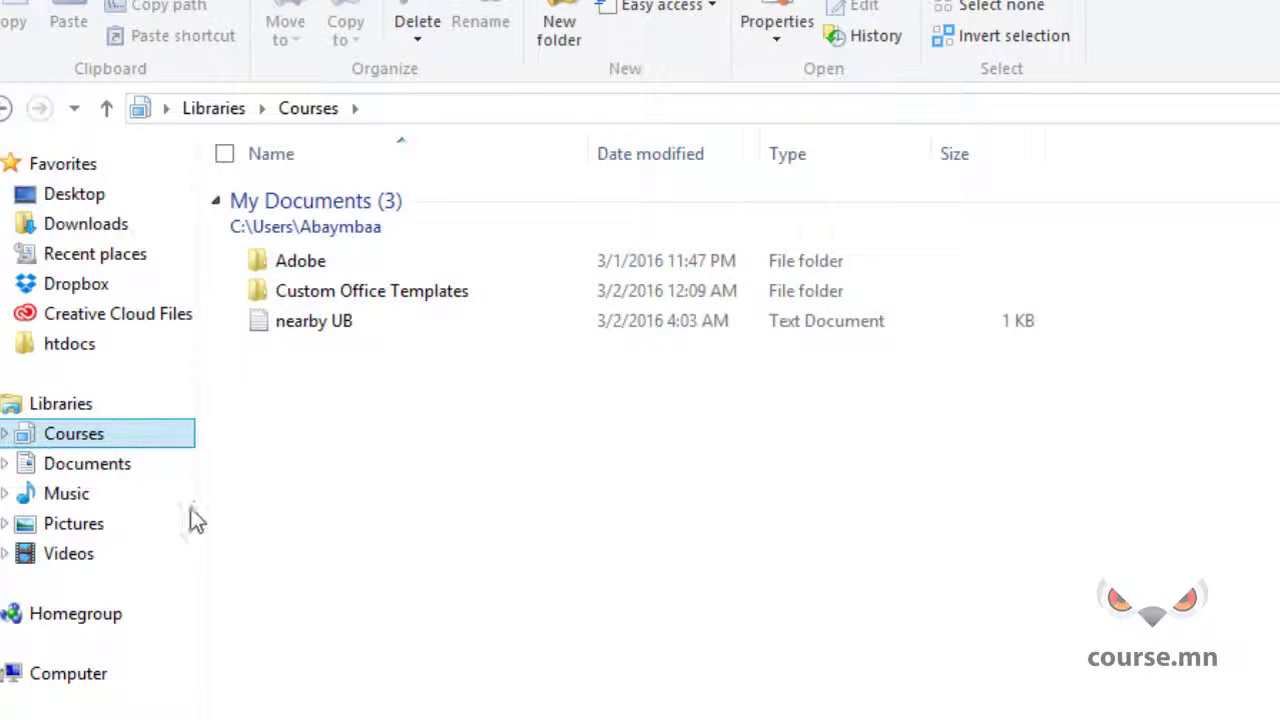
pyautogui.rightClick(62, 440)
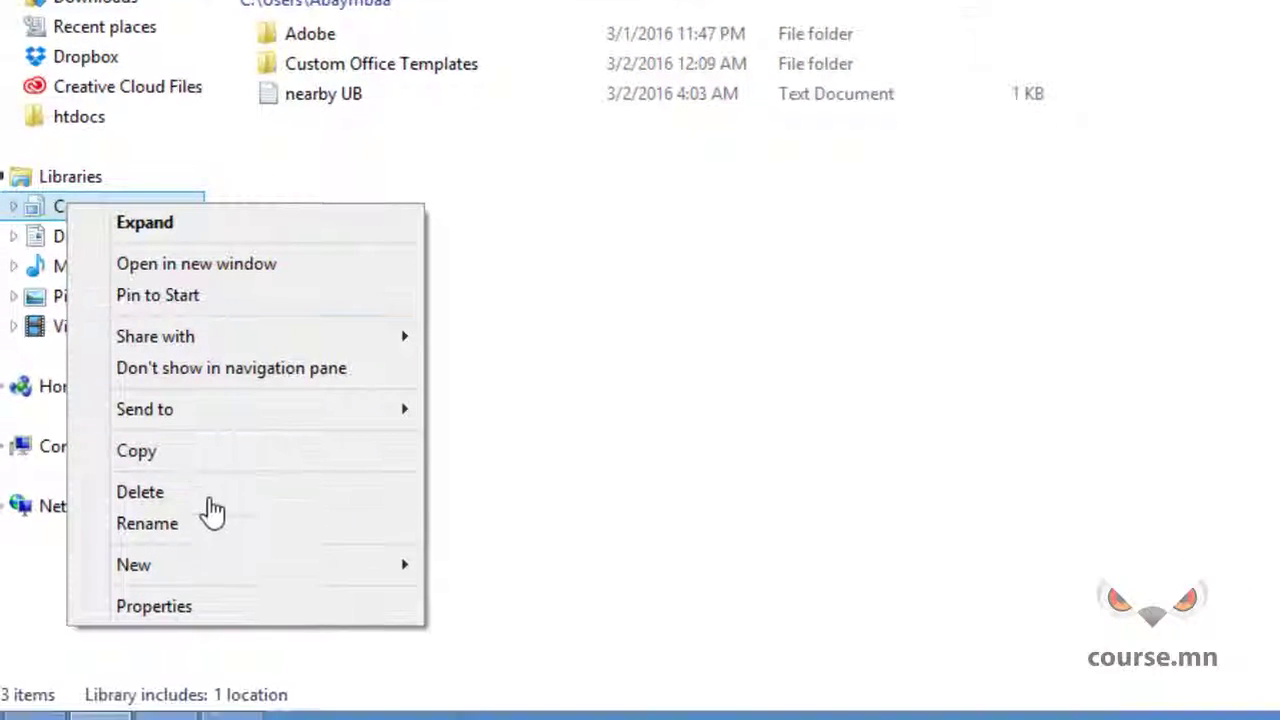
pyautogui.click(195, 494)
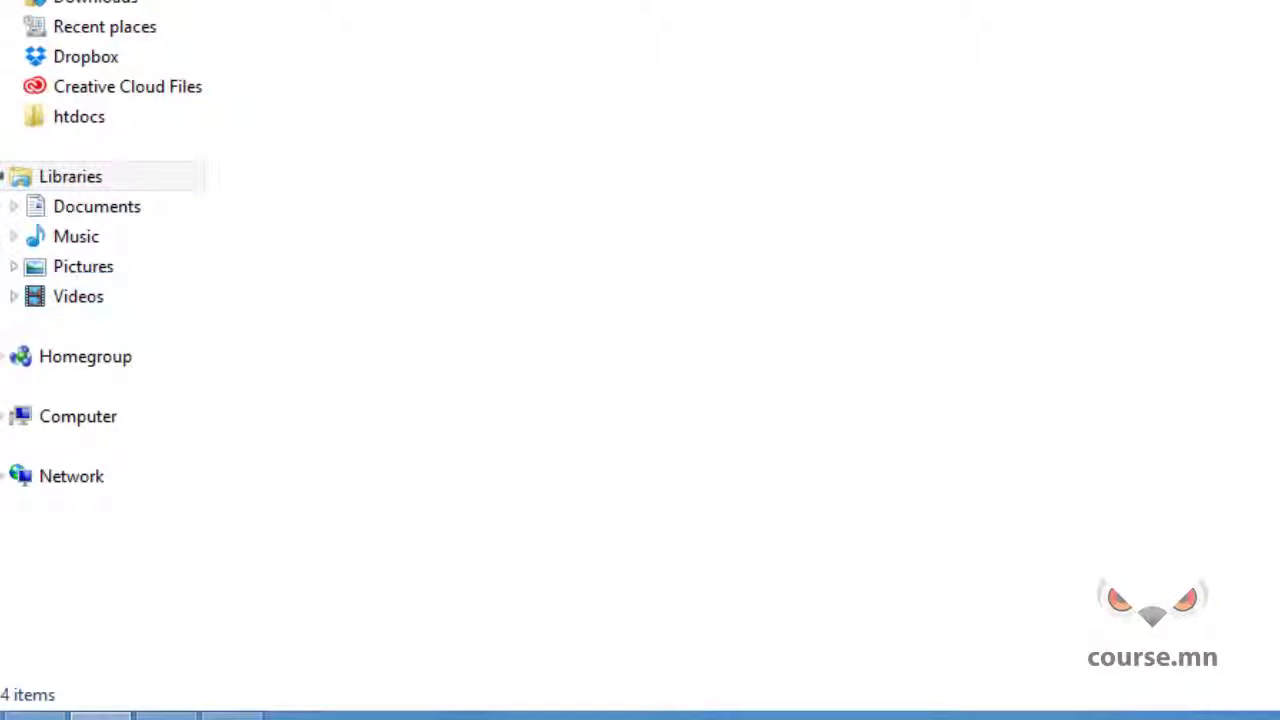
# Step: View the contents of the Videos library and of the Video folder in Downloads
pyautogui.click(80, 298)
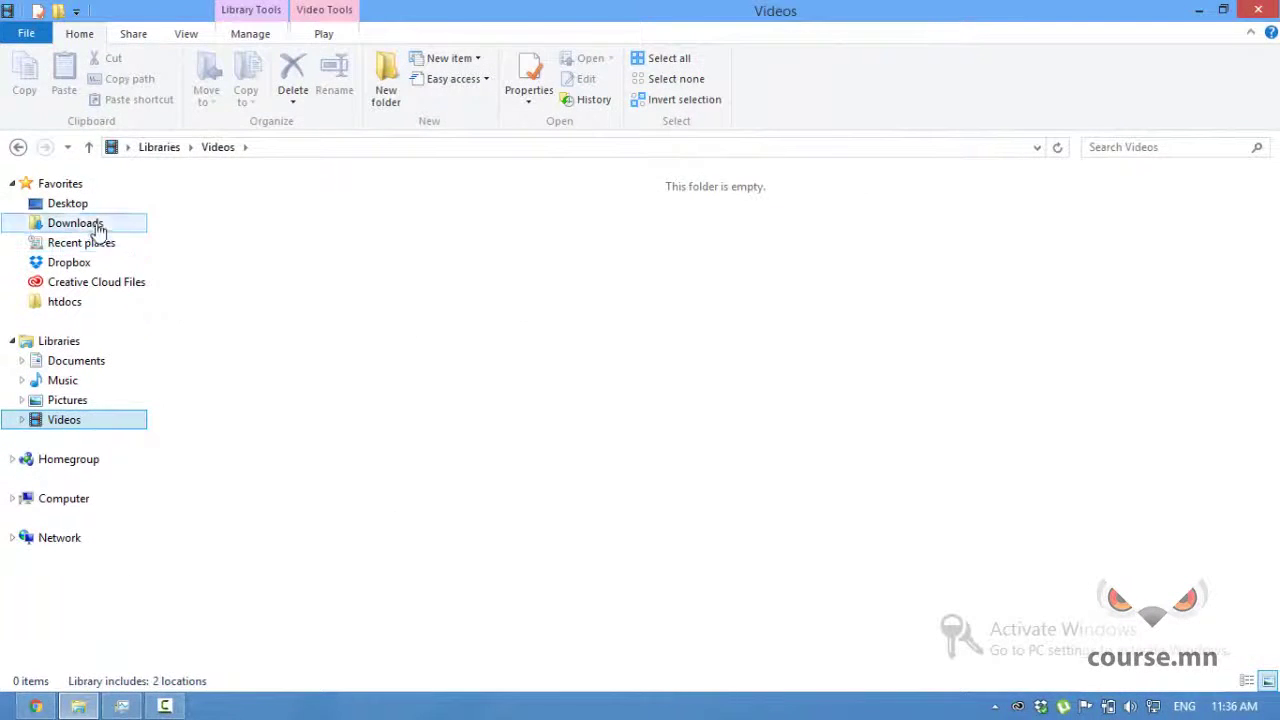
pyautogui.click(99, 231)
pyautogui.doubleClick(268, 484)
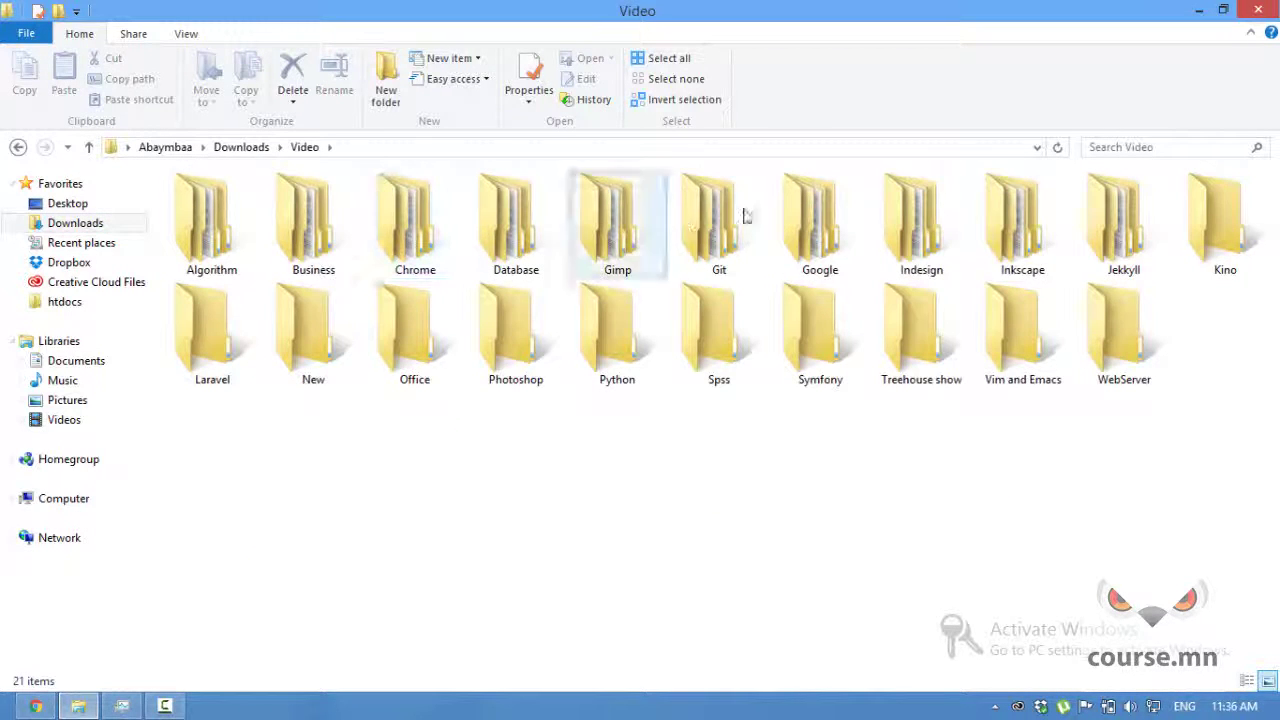
# Step: Open the Course folder on drive D and select all the folders inside it
pyautogui.click(60, 498)
pyautogui.doubleClick(485, 240)
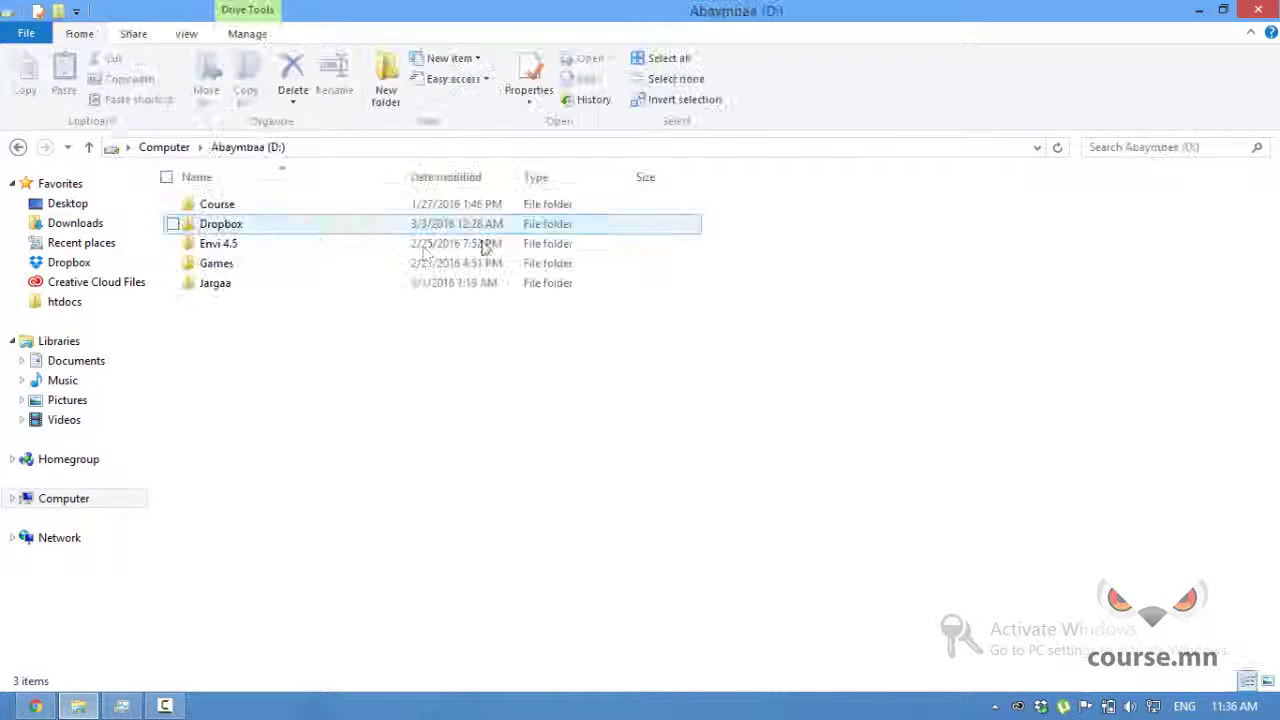
pyautogui.click(268, 207)
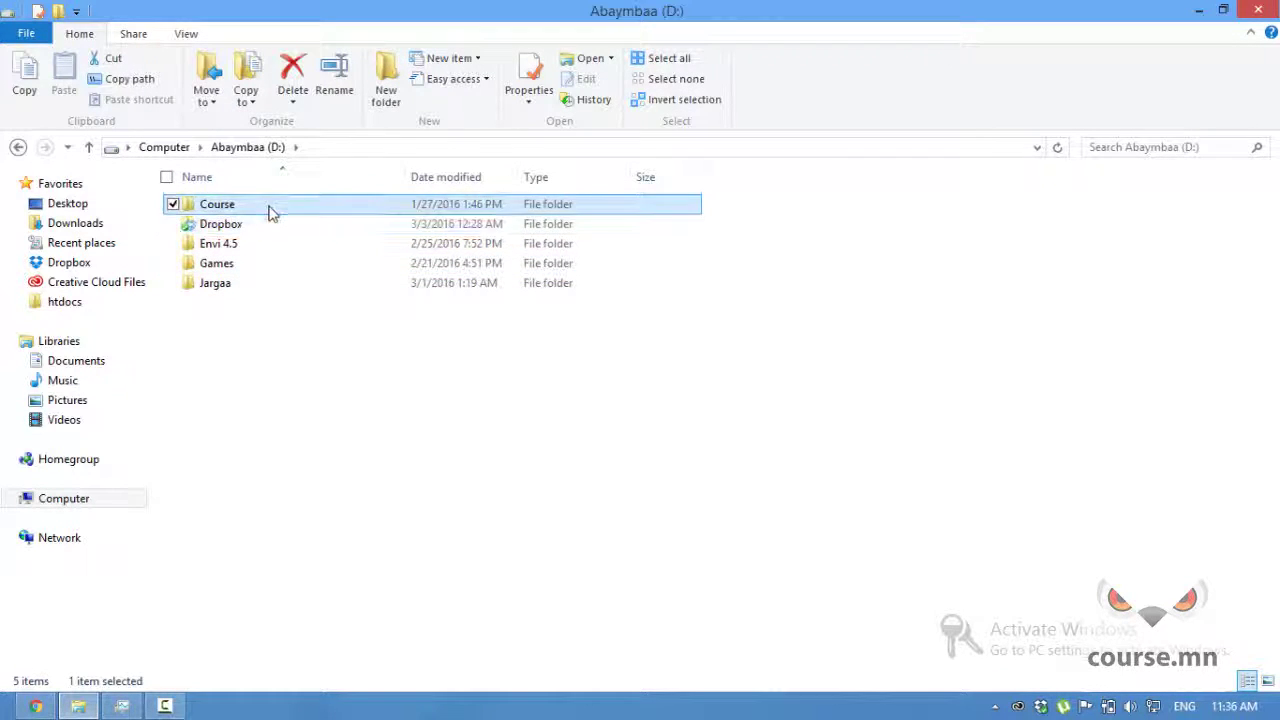
pyautogui.doubleClick(270, 212)
pyautogui.moveTo(222, 640); pyautogui.dragTo(512, 200)
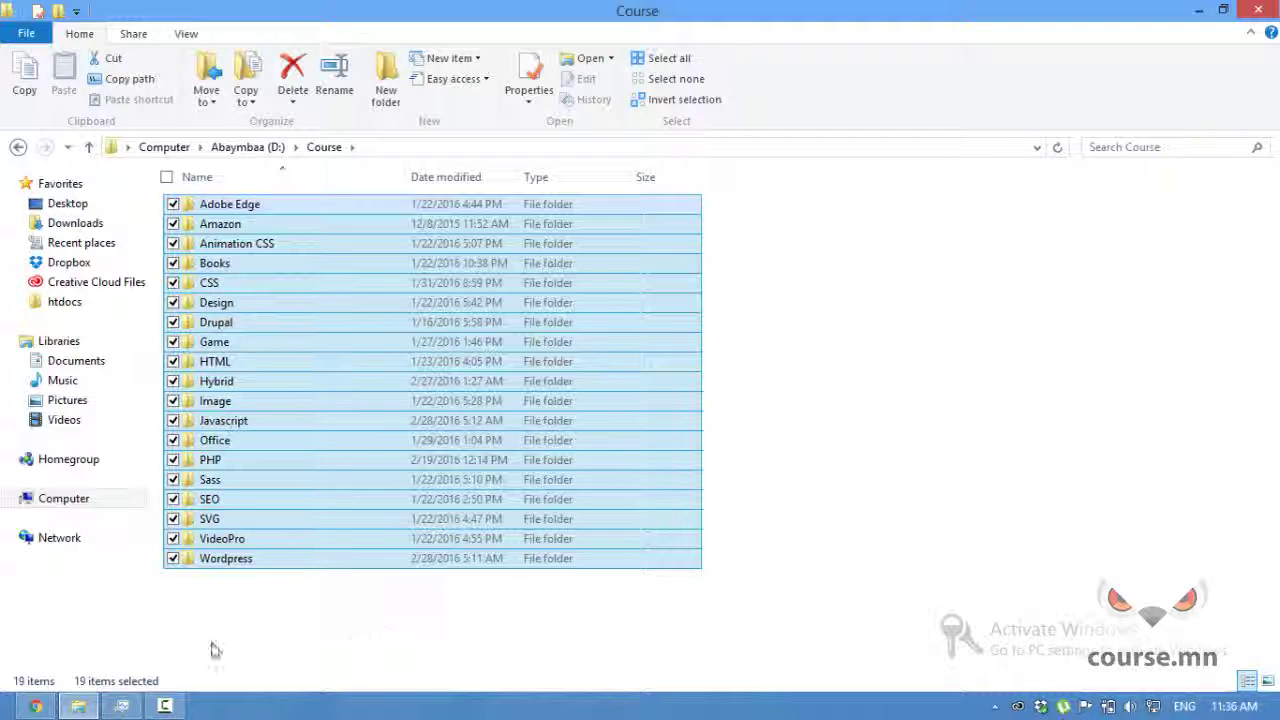
# Step: Return to the Libraries overview and open the properties of the Videos library
pyautogui.click(70, 421)
pyautogui.click(60, 342)
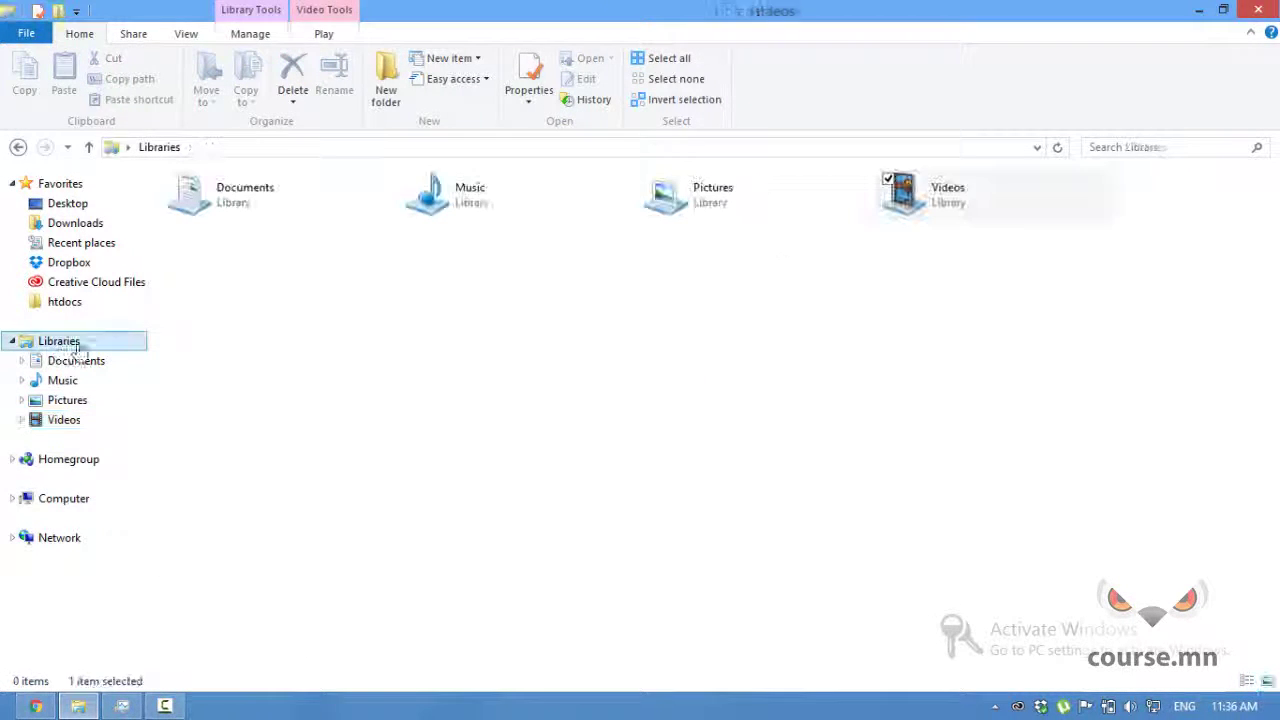
pyautogui.click(955, 207)
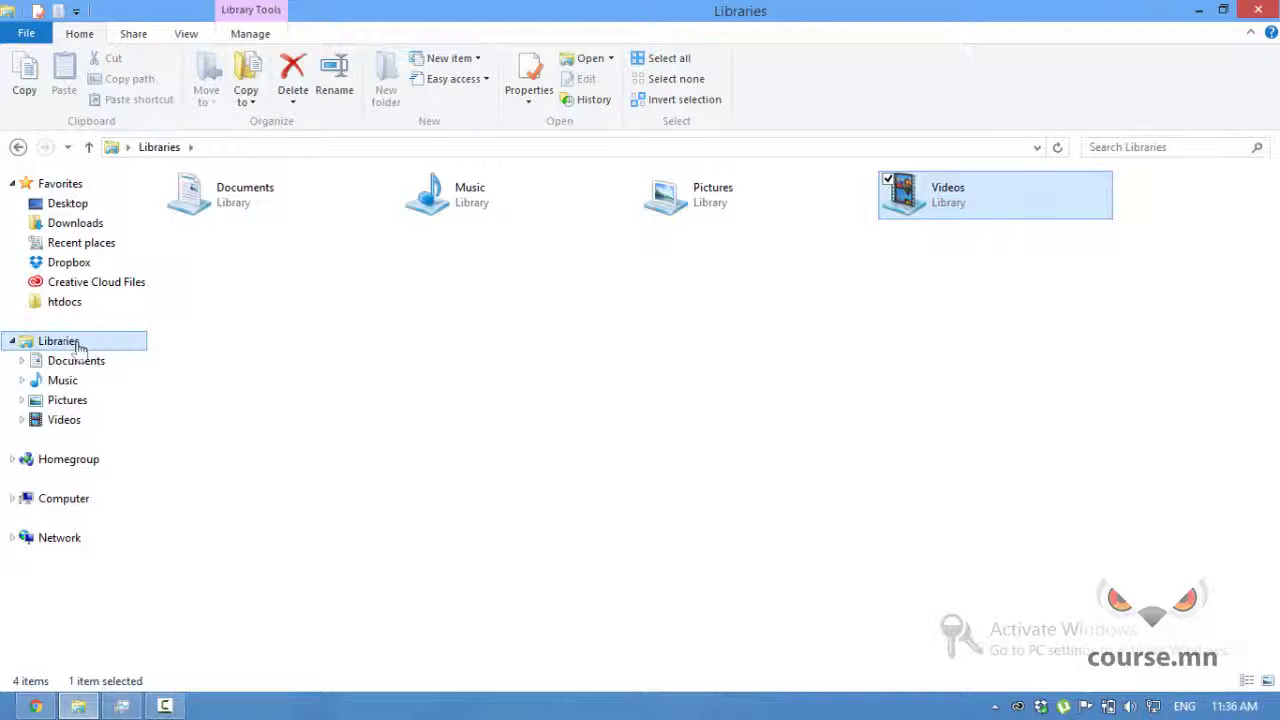
pyautogui.rightClick(927, 190)
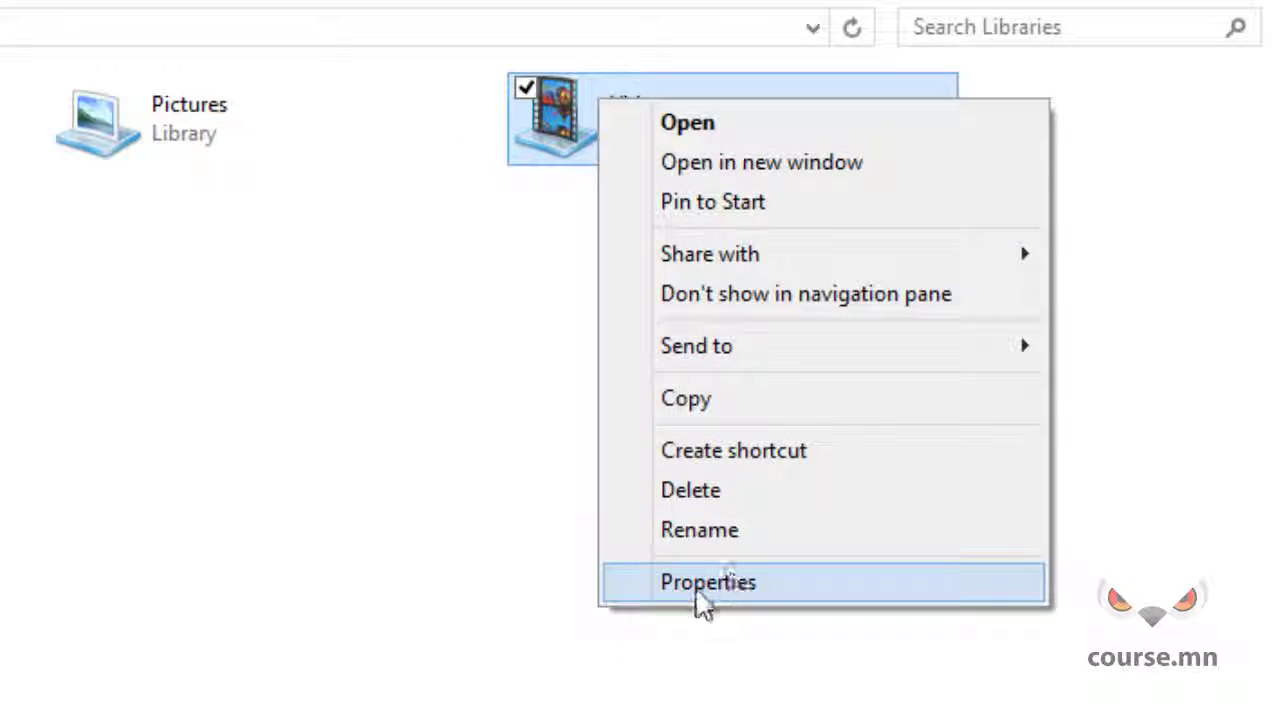
pyautogui.click(720, 584)
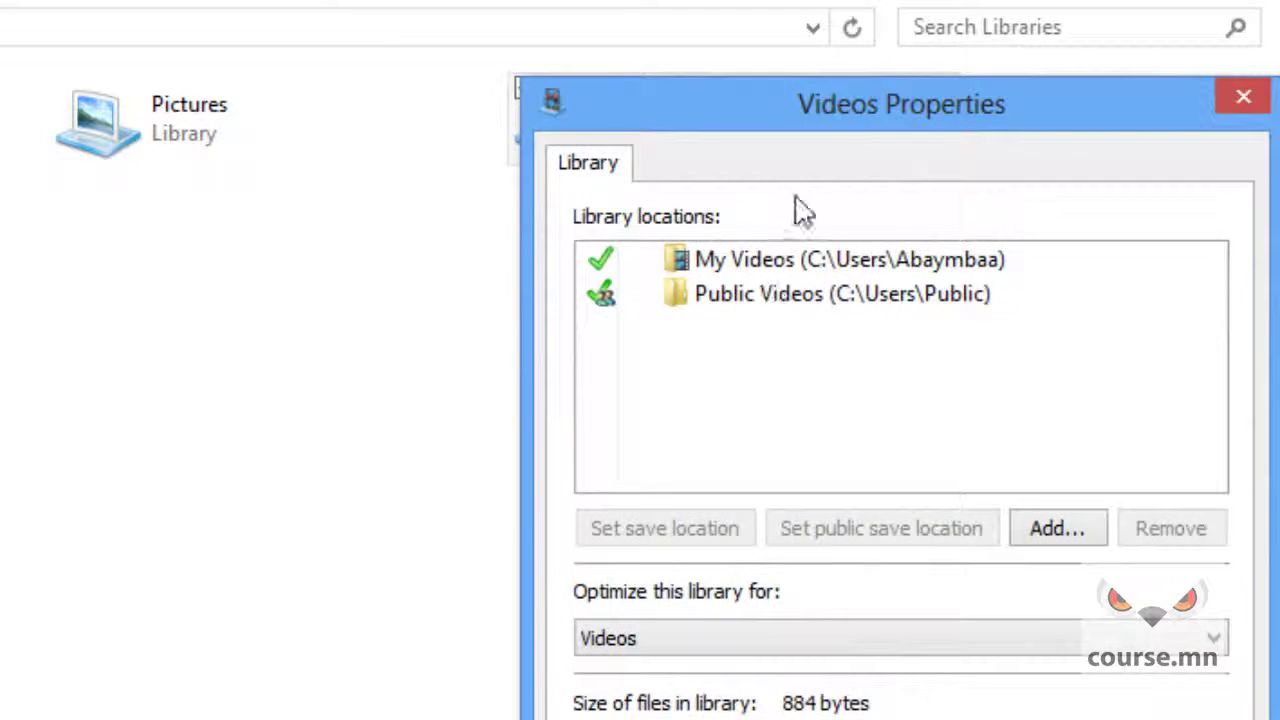
# Step: Move the Videos Properties window aside and examine the My Videos and Public Videos library locations
pyautogui.moveTo(829, 100); pyautogui.dragTo(0, 21)
pyautogui.click(5, 214)
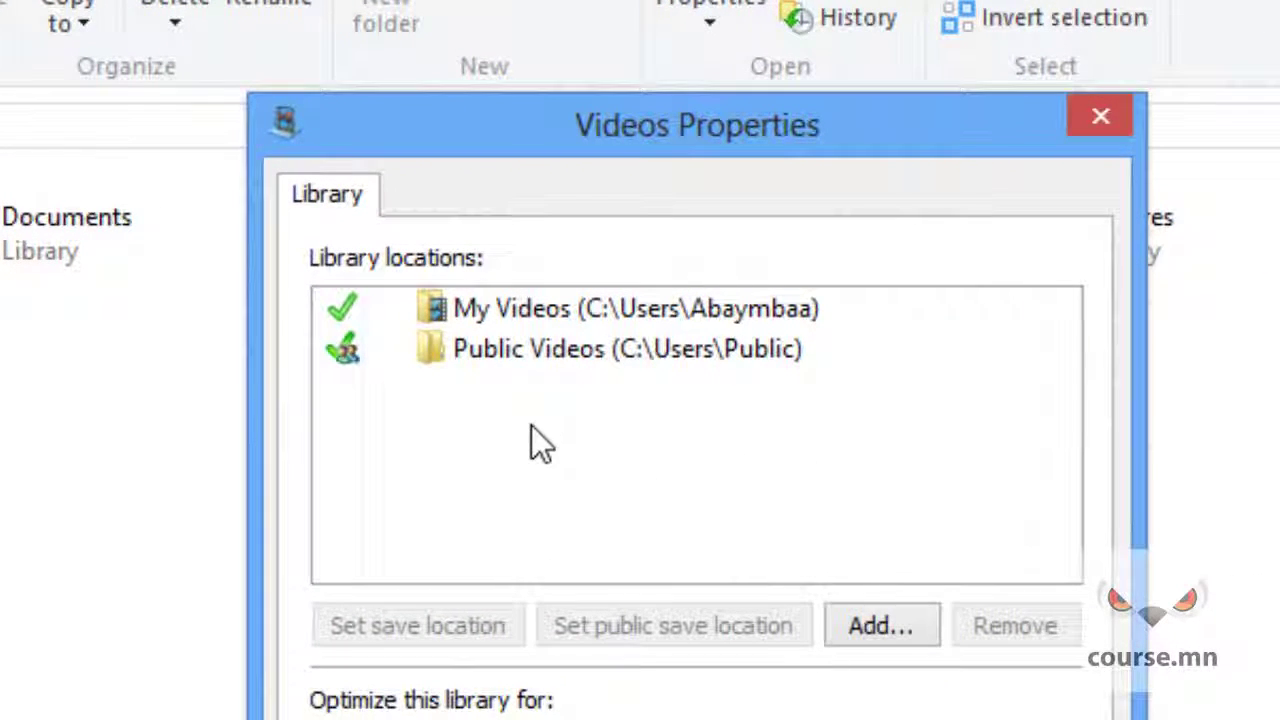
pyautogui.click(643, 316)
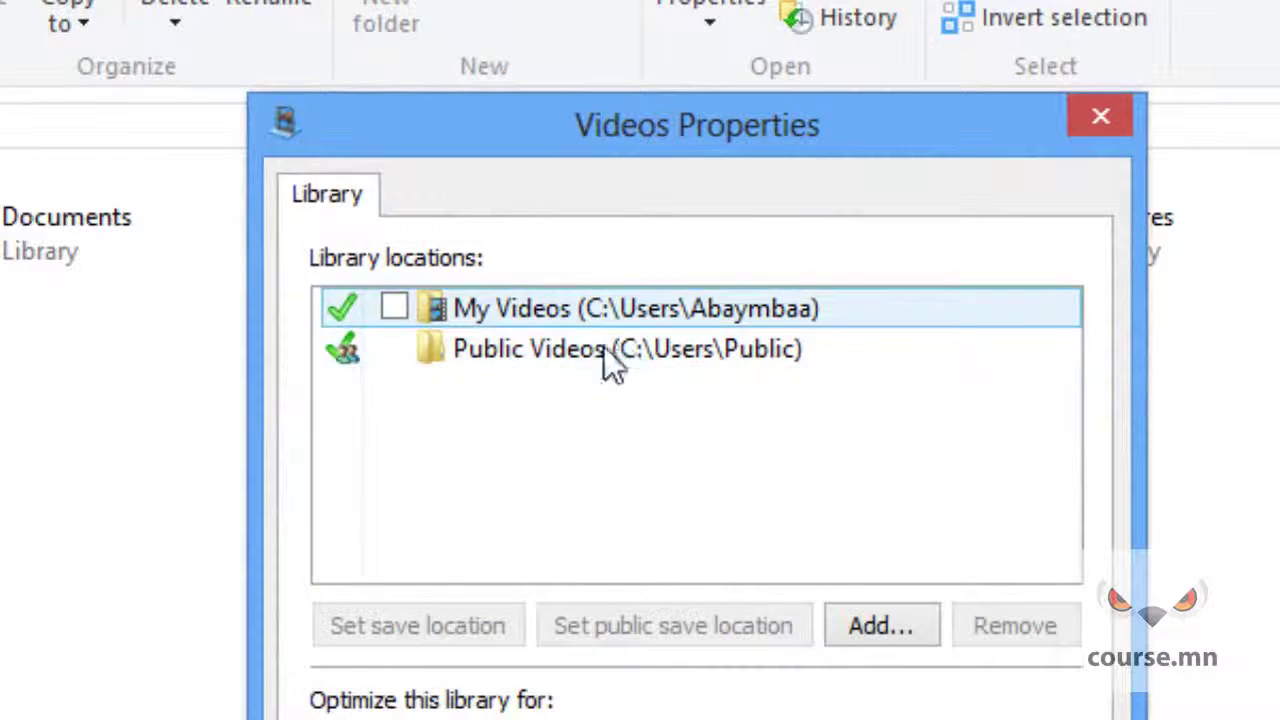
pyautogui.click(683, 338)
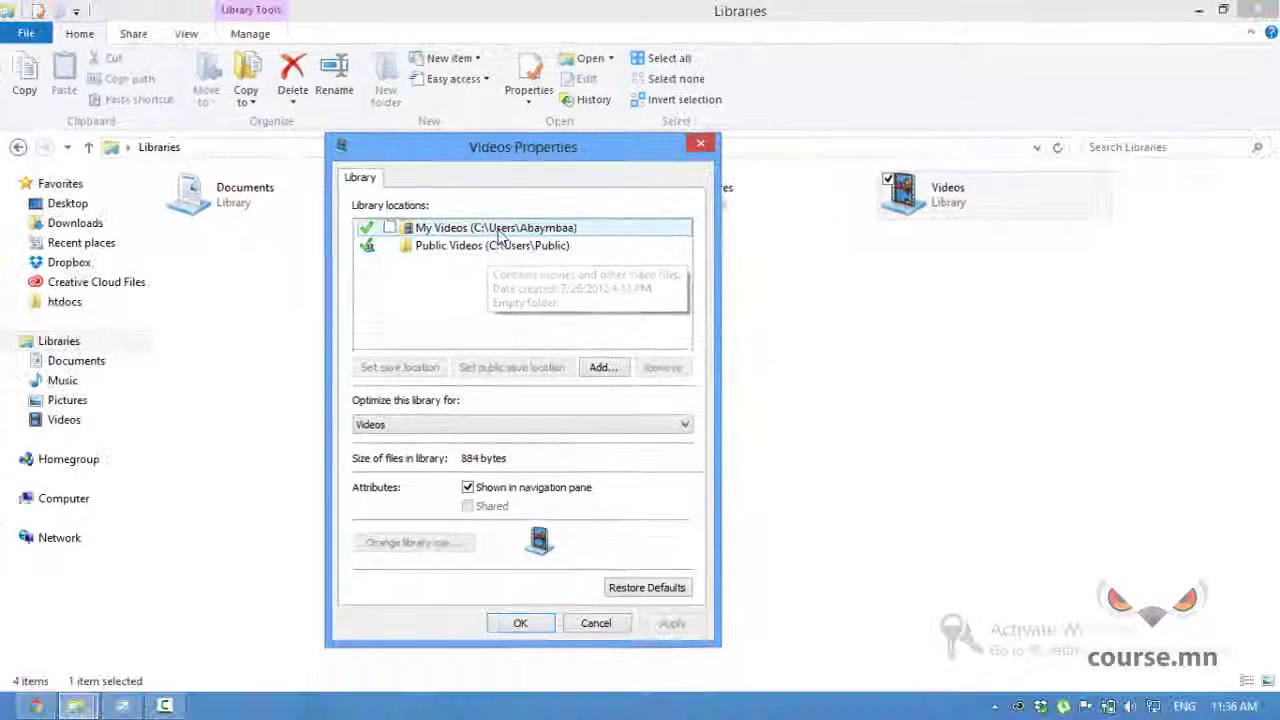
pyautogui.click(542, 258)
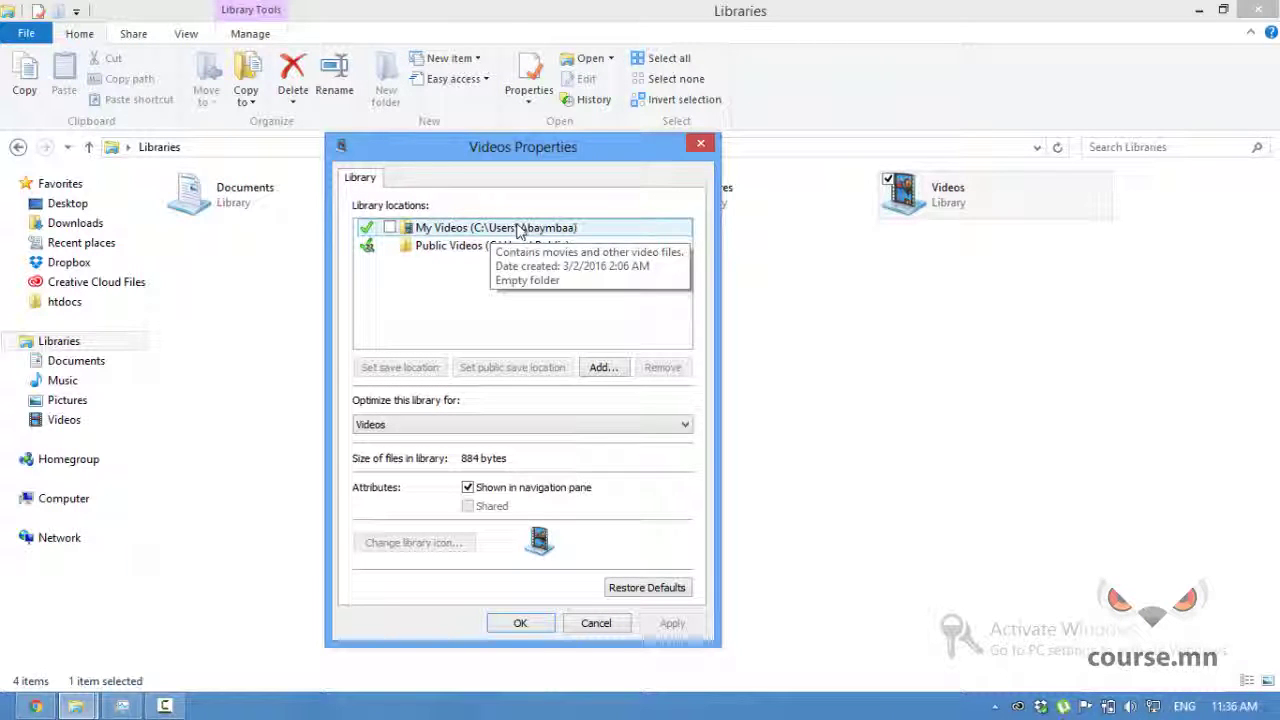
pyautogui.click(450, 246)
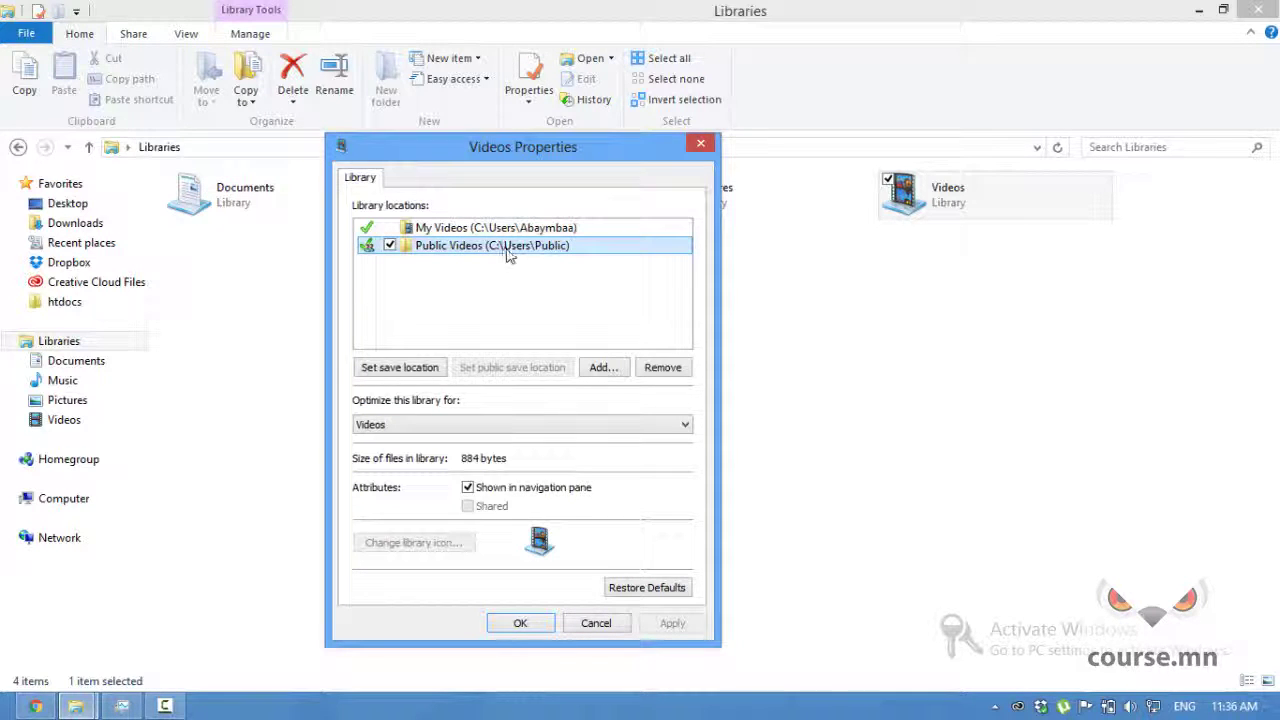
pyautogui.click(463, 229)
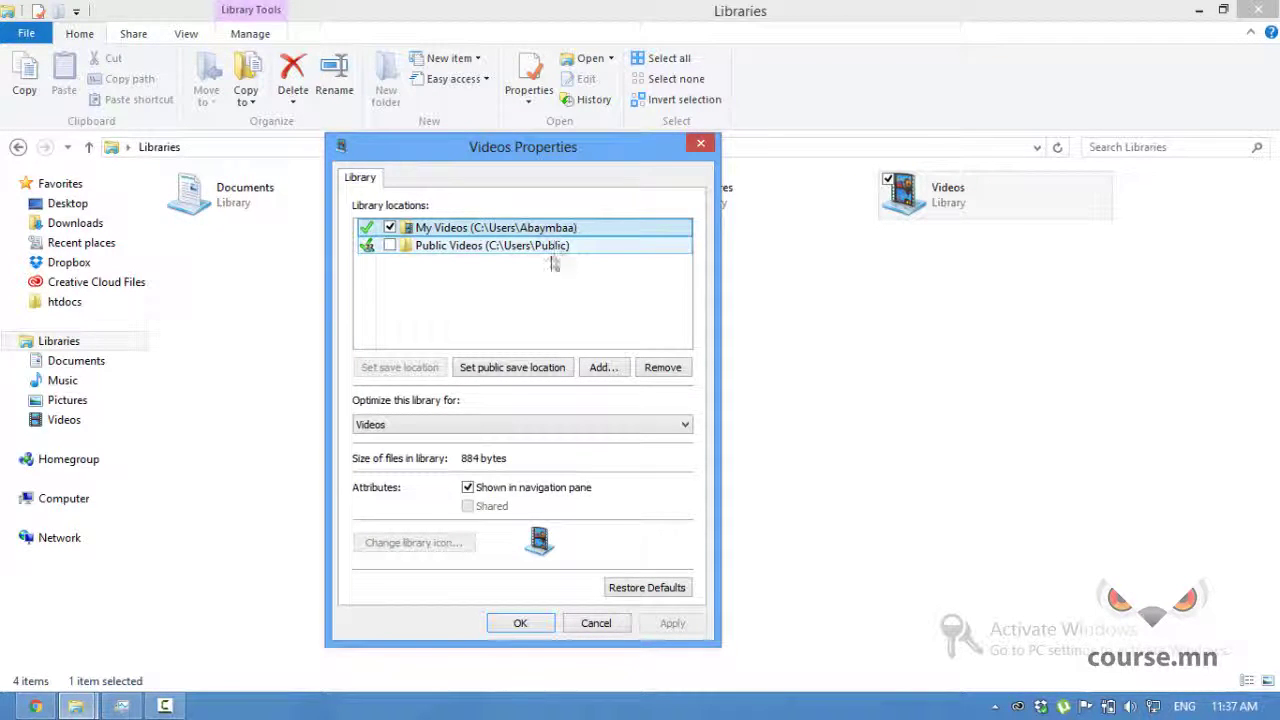
# Step: Browse on Local Disk (C:) through Users and the personal user folder to the My Videos folder
pyautogui.press('Escape')
pyautogui.click(275, 425)
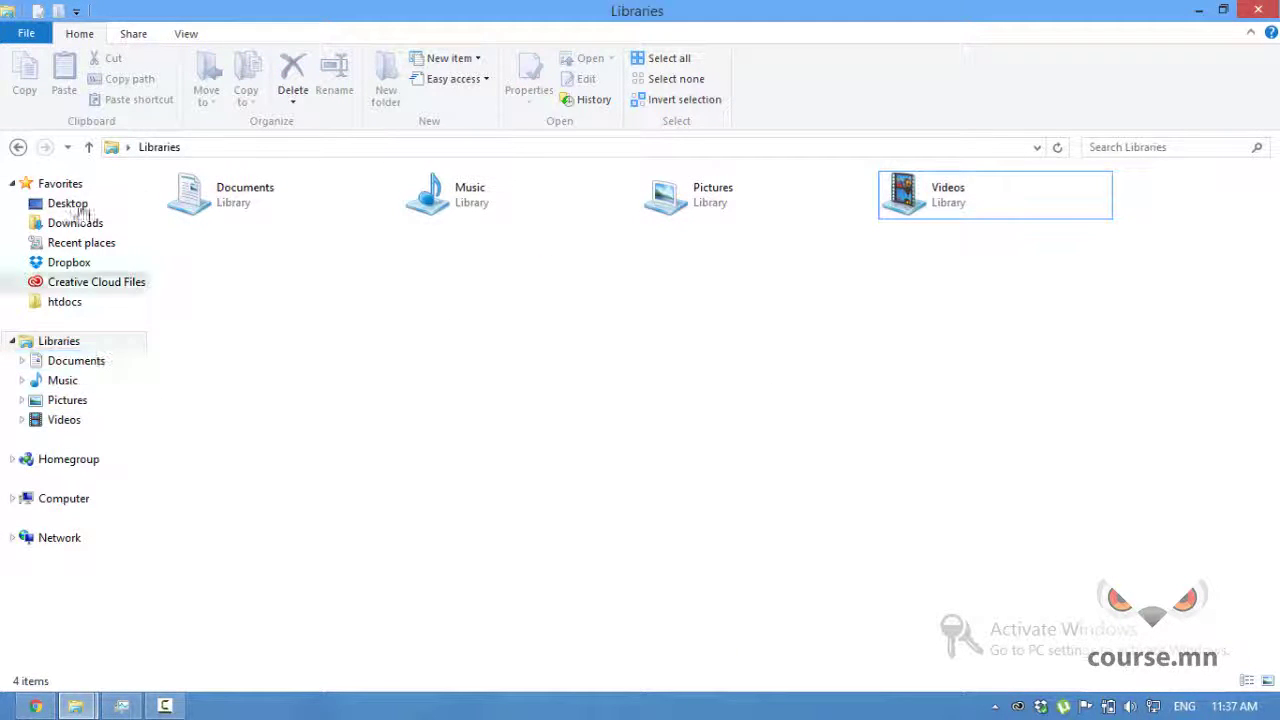
pyautogui.click(59, 505)
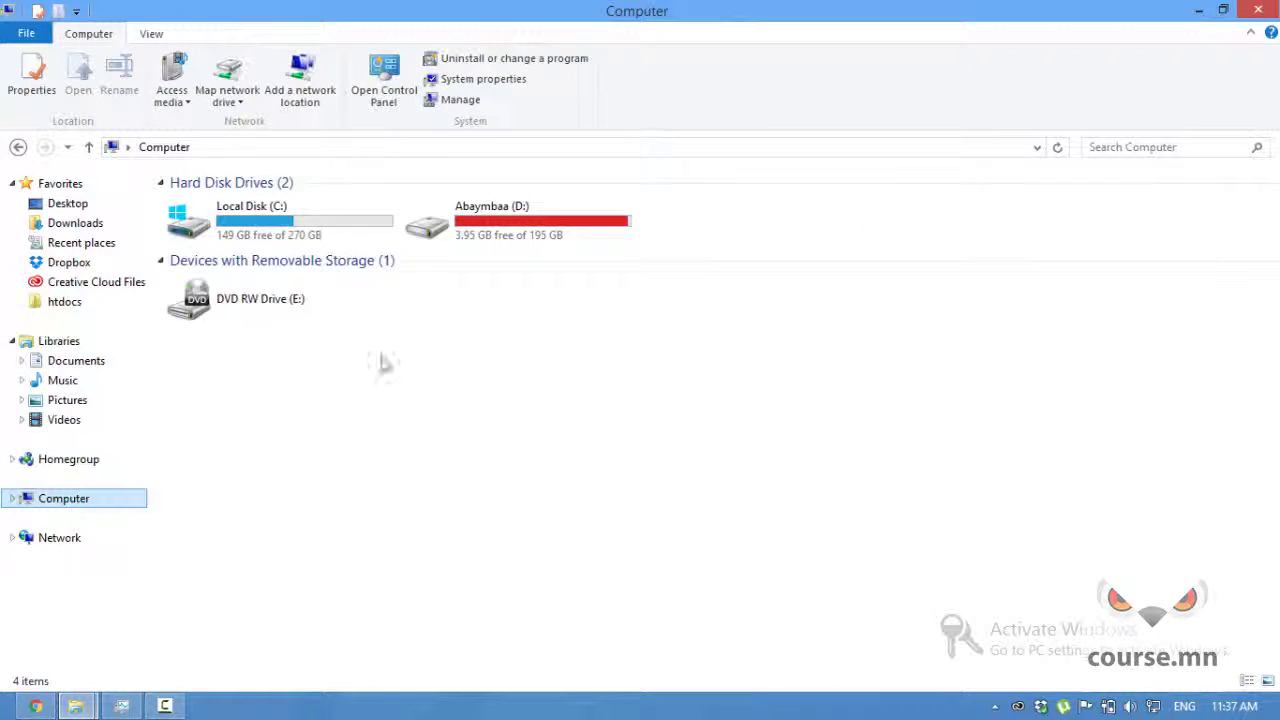
pyautogui.doubleClick(266, 229)
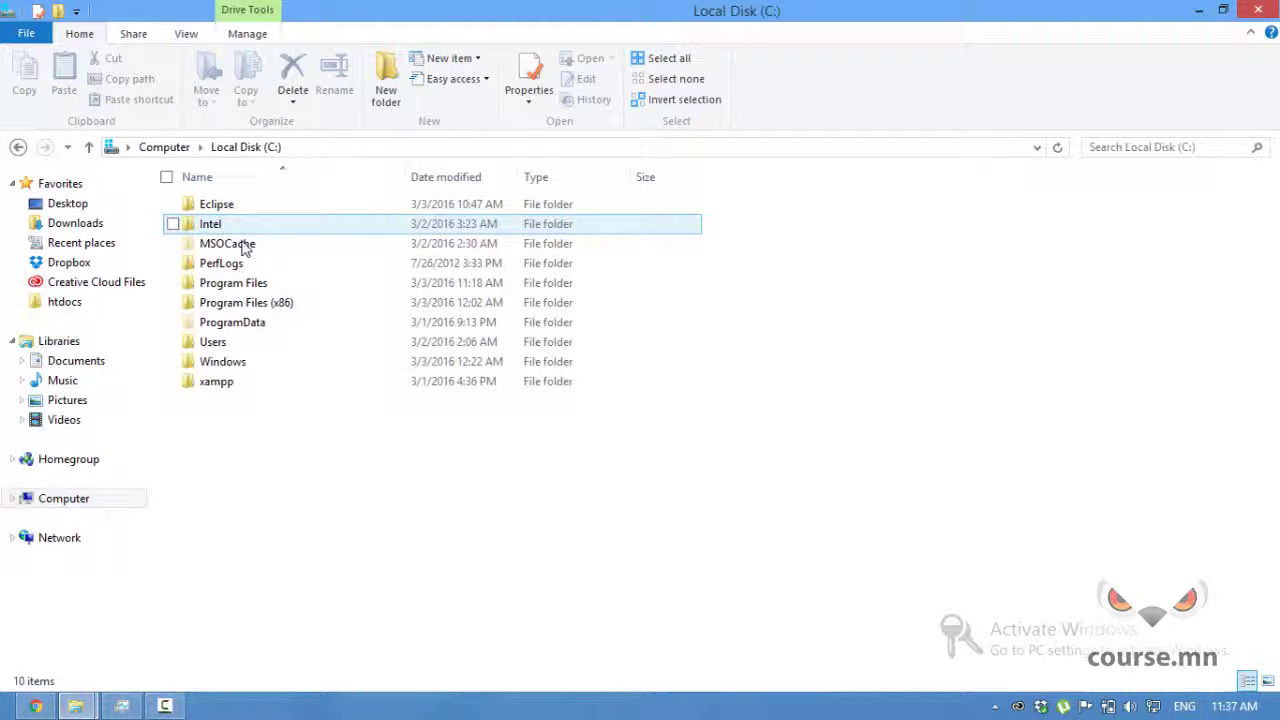
pyautogui.doubleClick(240, 341)
pyautogui.click(240, 205)
pyautogui.doubleClick(240, 205)
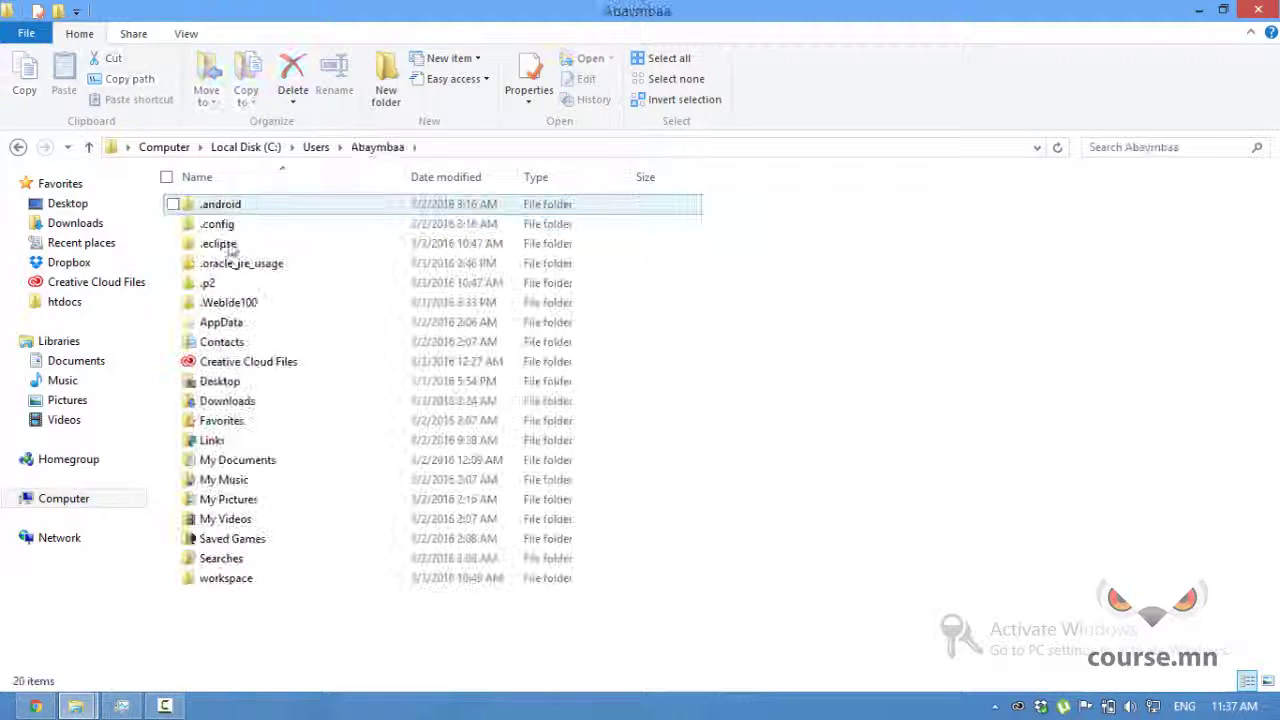
pyautogui.doubleClick(246, 520)
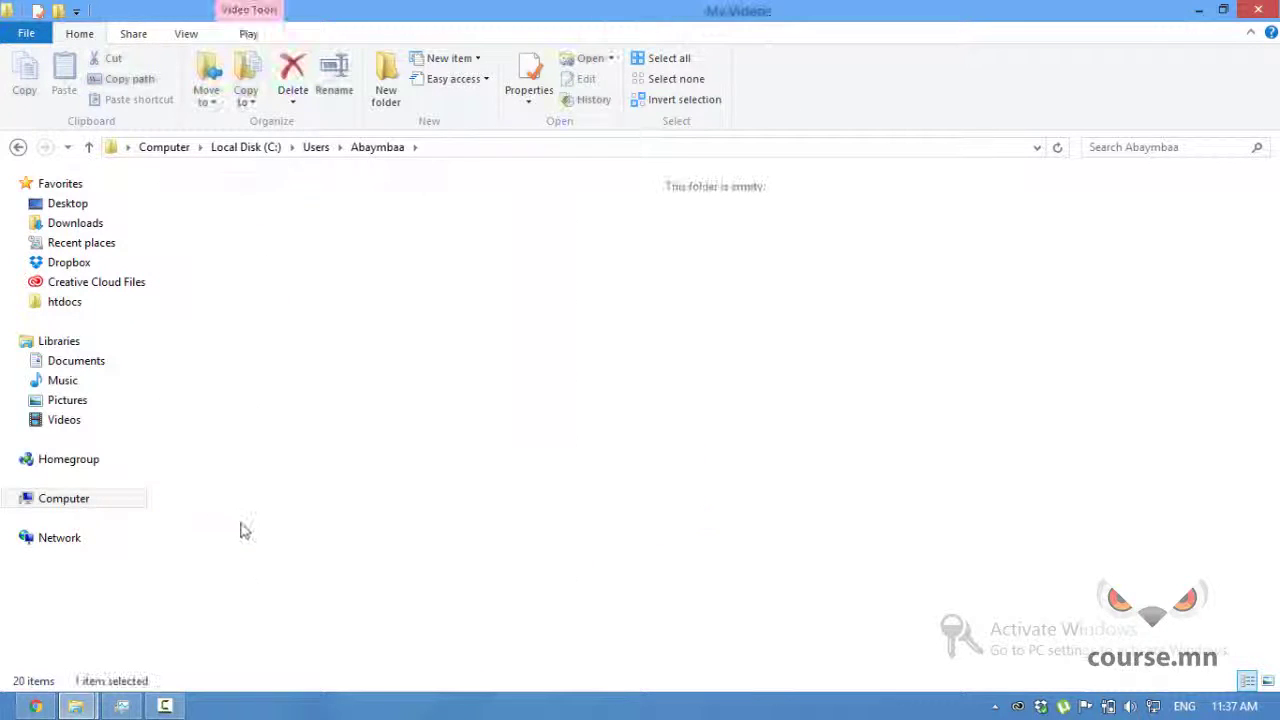
# Step: Go back up to the Users folder and open Public Videos inside the Public folder
pyautogui.click(378, 147)
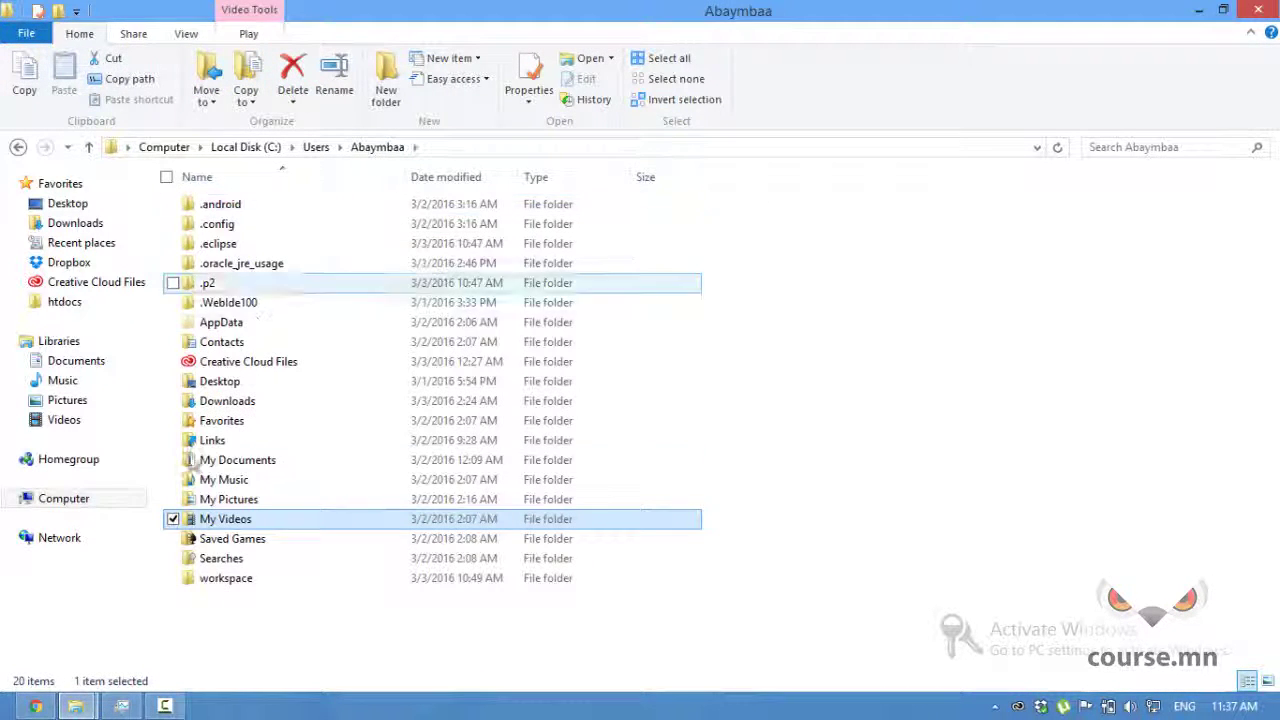
pyautogui.click(316, 148)
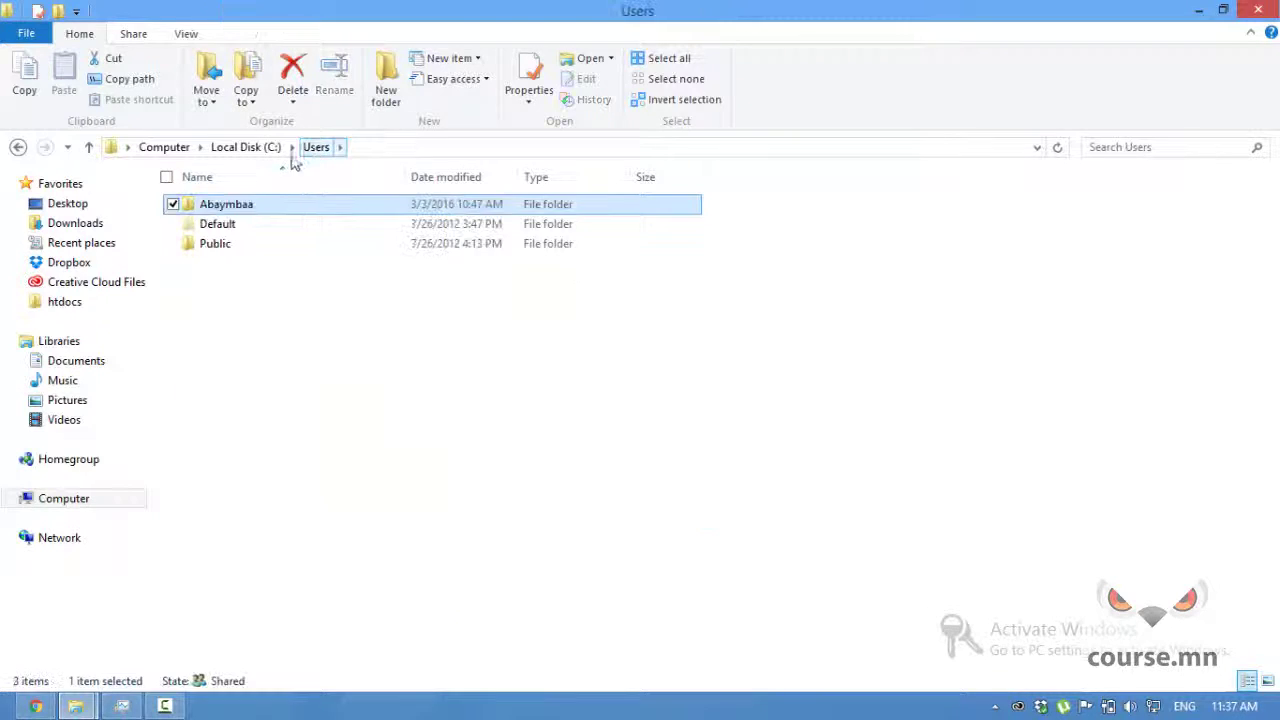
pyautogui.doubleClick(229, 245)
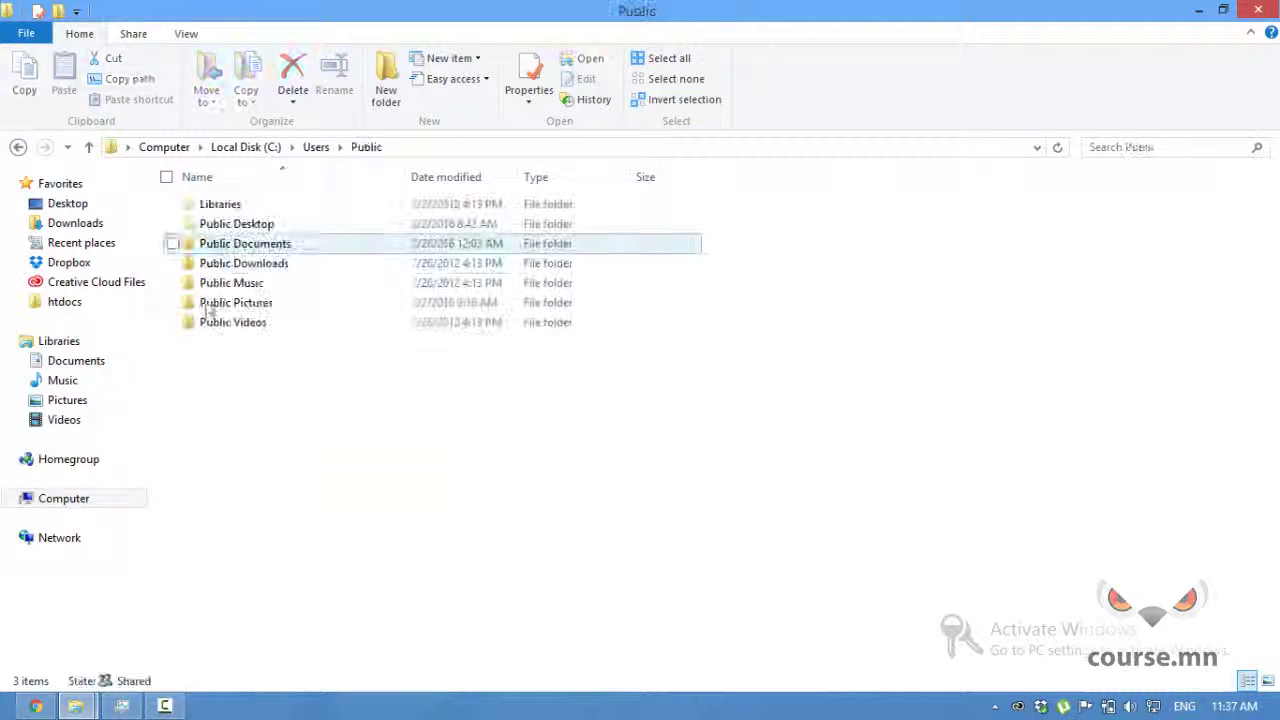
pyautogui.doubleClick(235, 326)
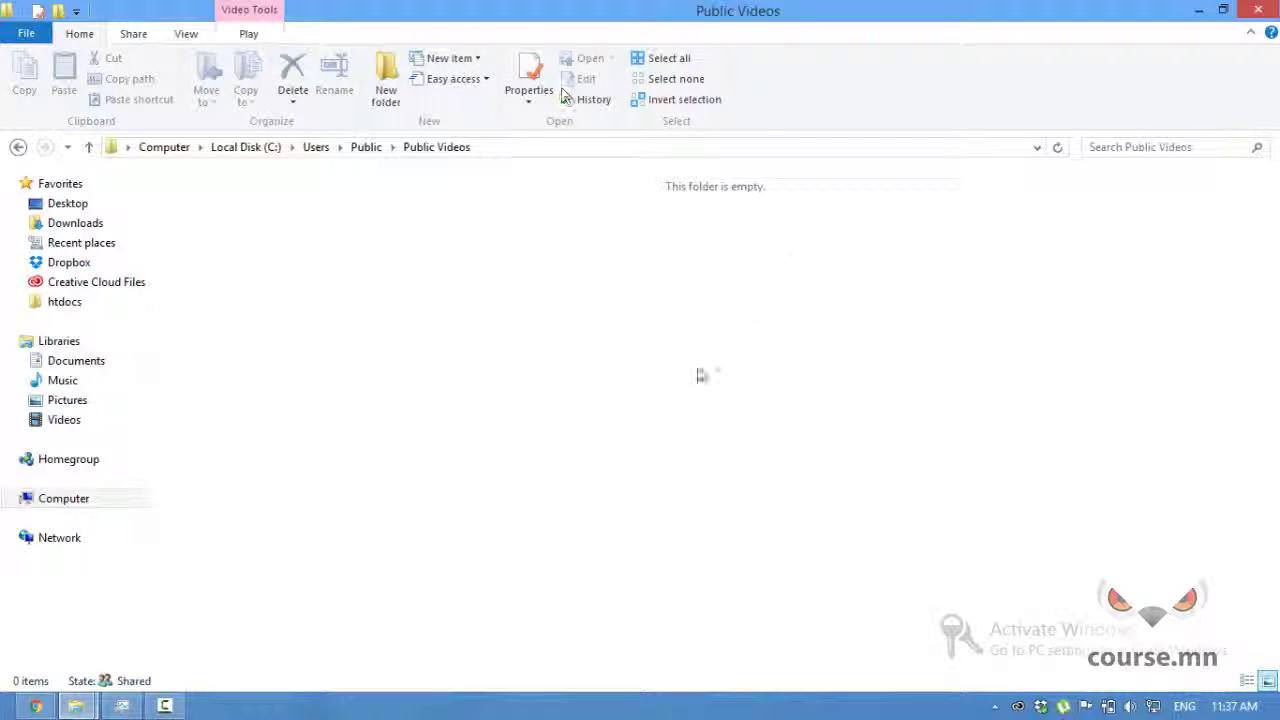
# Step: Open the Videos library and bring its Videos Properties window back to the front
pyautogui.click(82, 424)
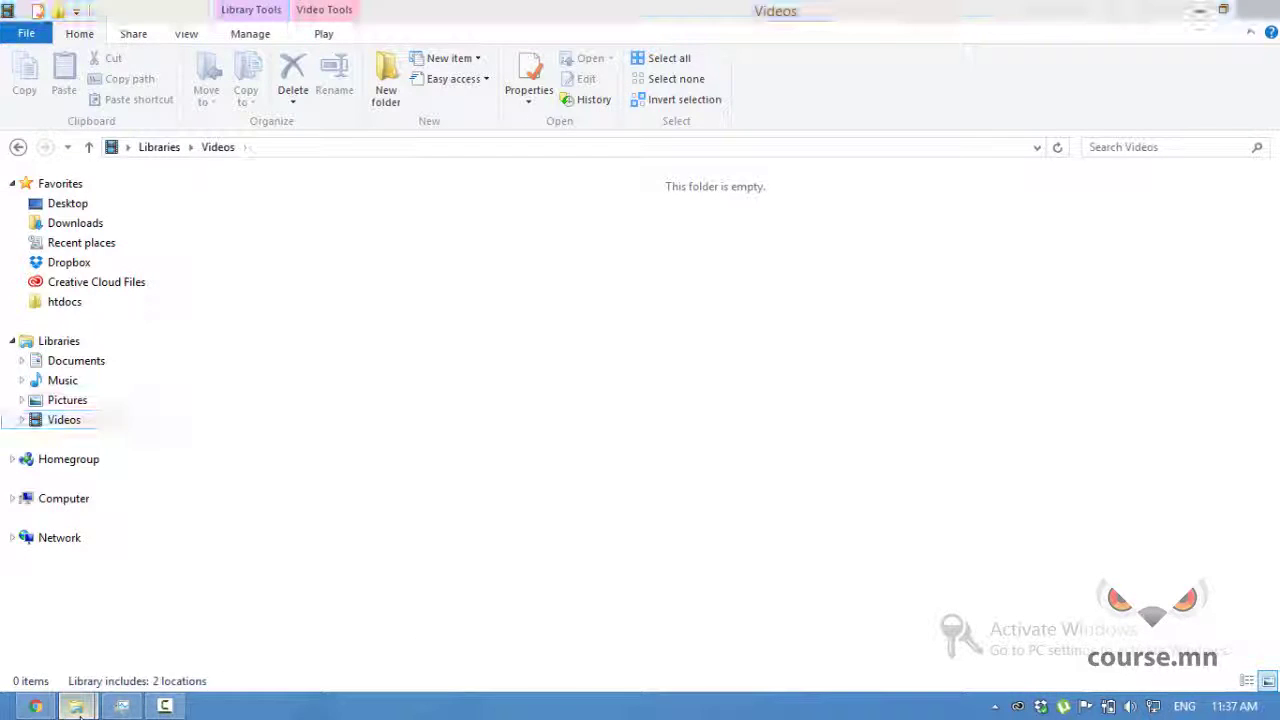
pyautogui.moveTo(76, 706)
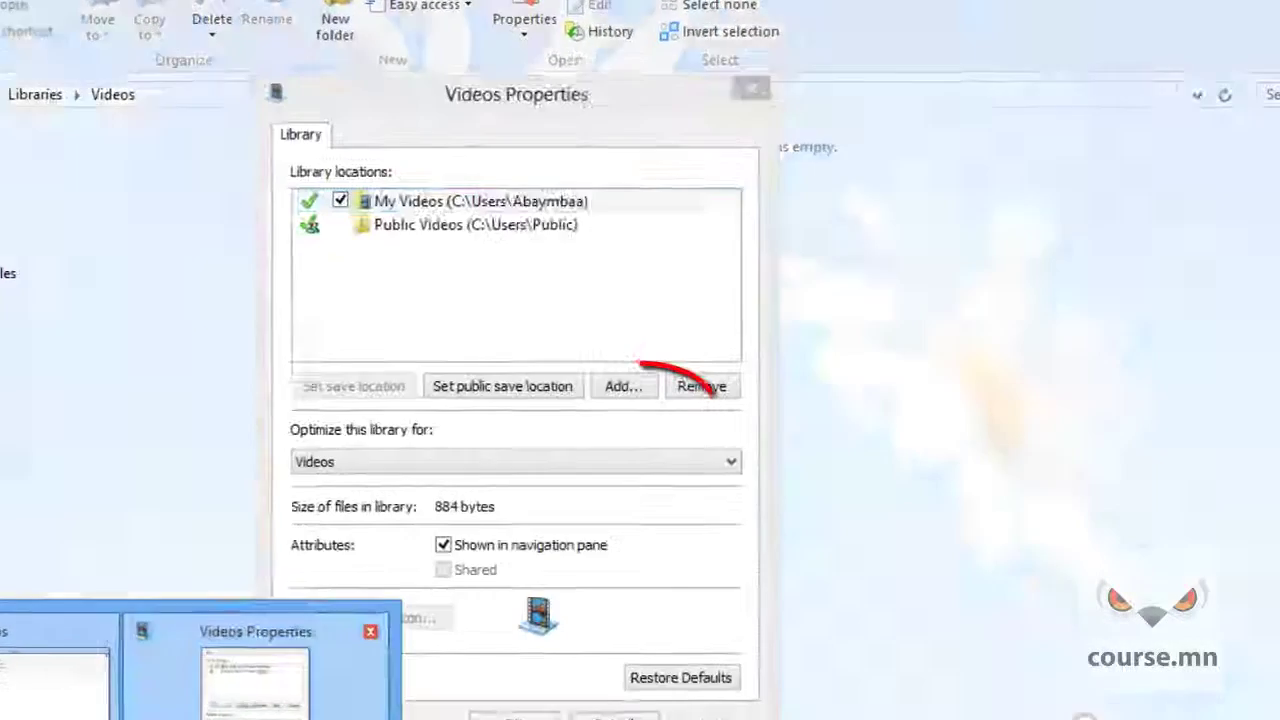
pyautogui.click(255, 680)
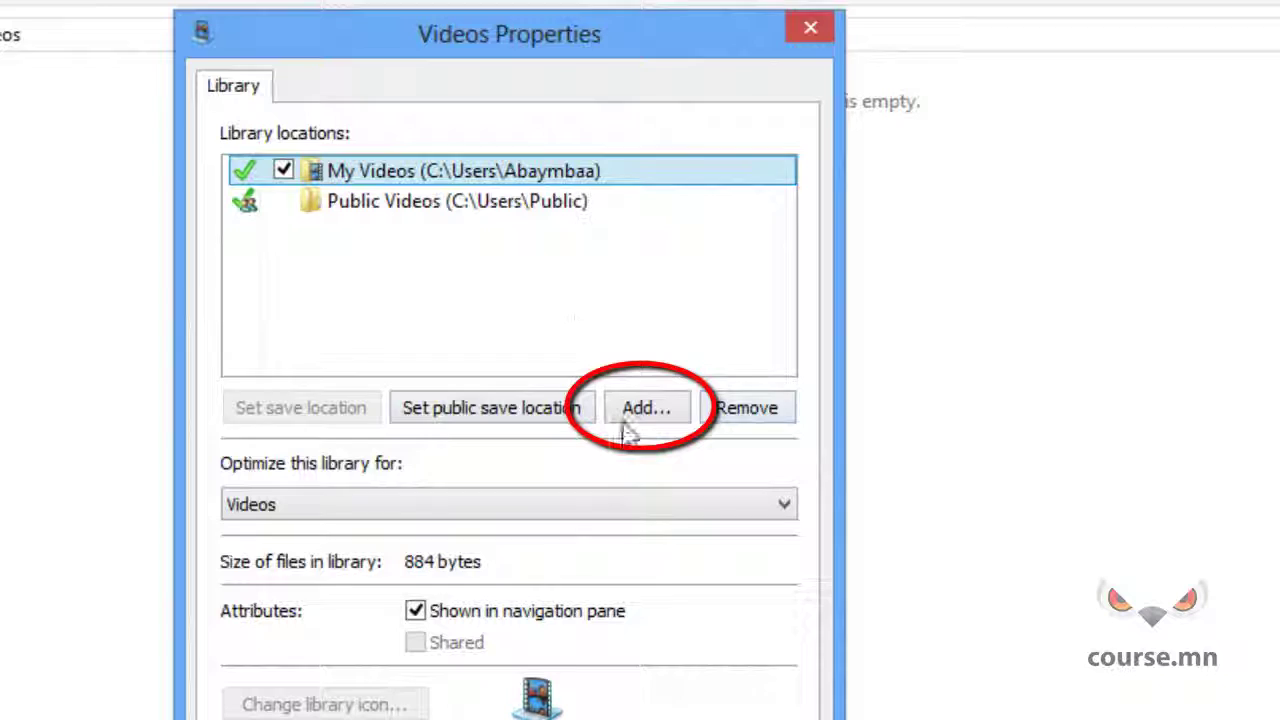
# Step: Include the Video folder from the personal user folder's Downloads in the Videos library
pyautogui.click(646, 410)
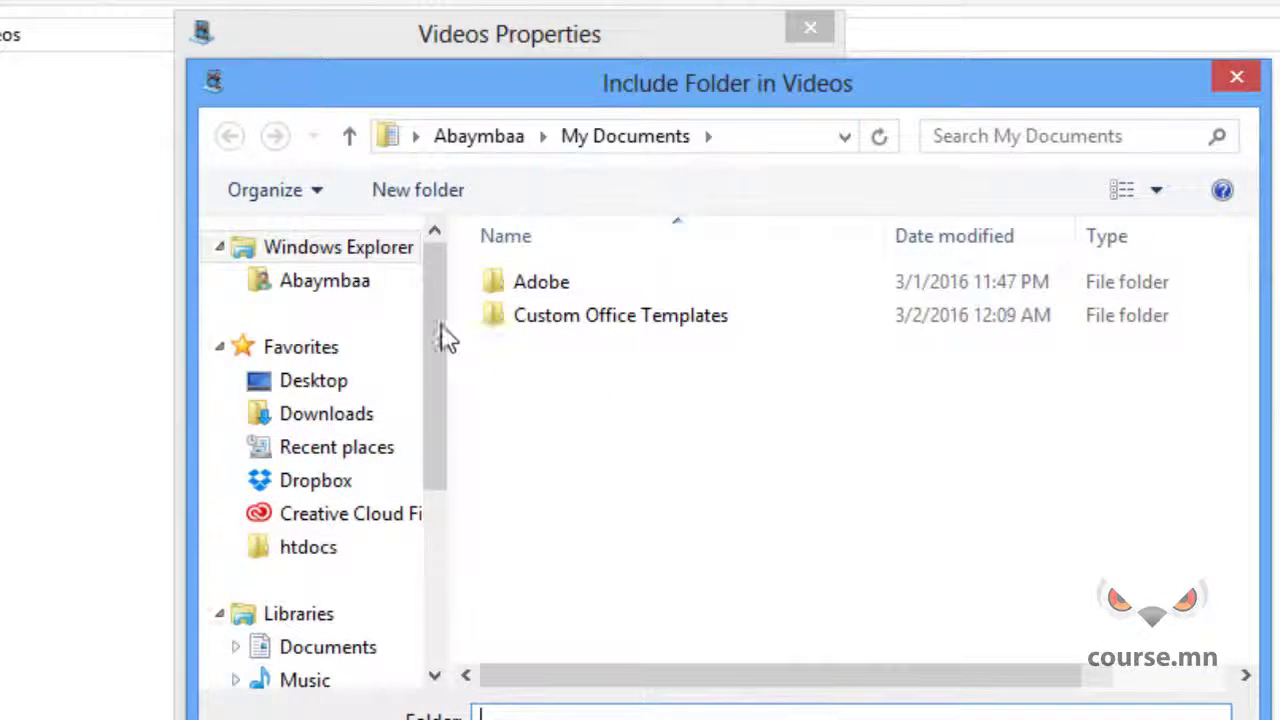
pyautogui.click(343, 291)
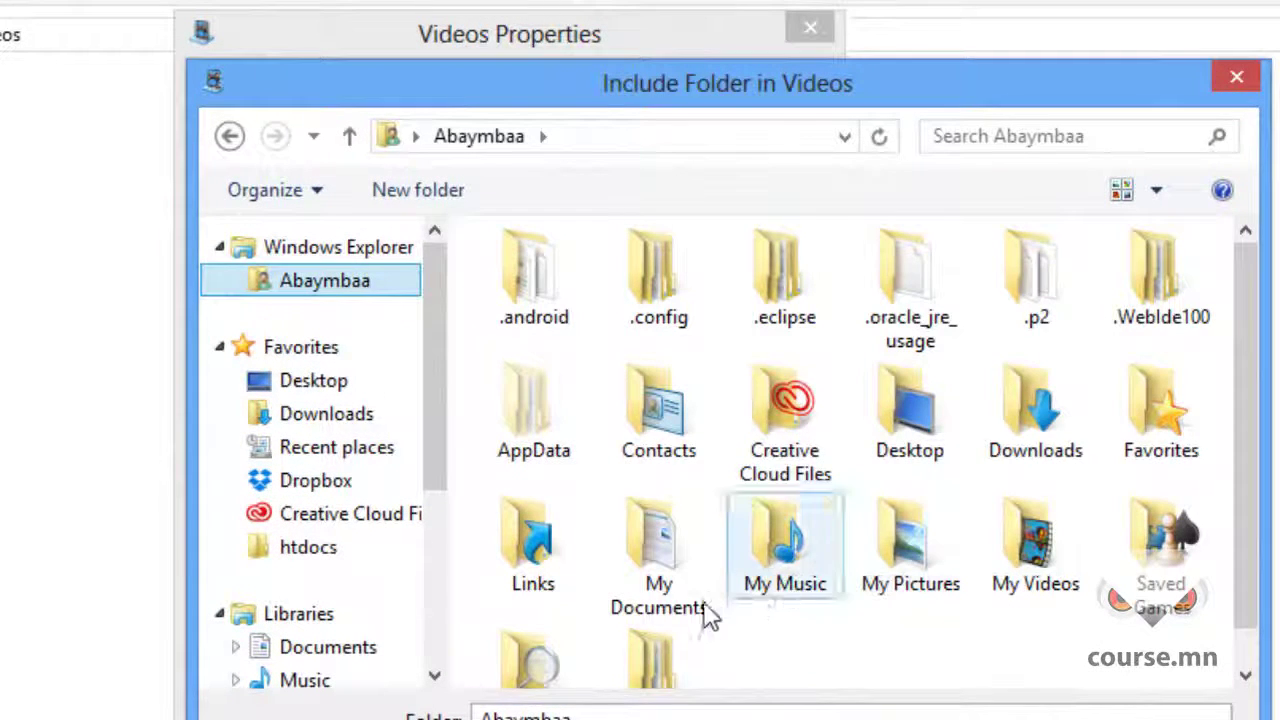
pyautogui.click(1052, 452)
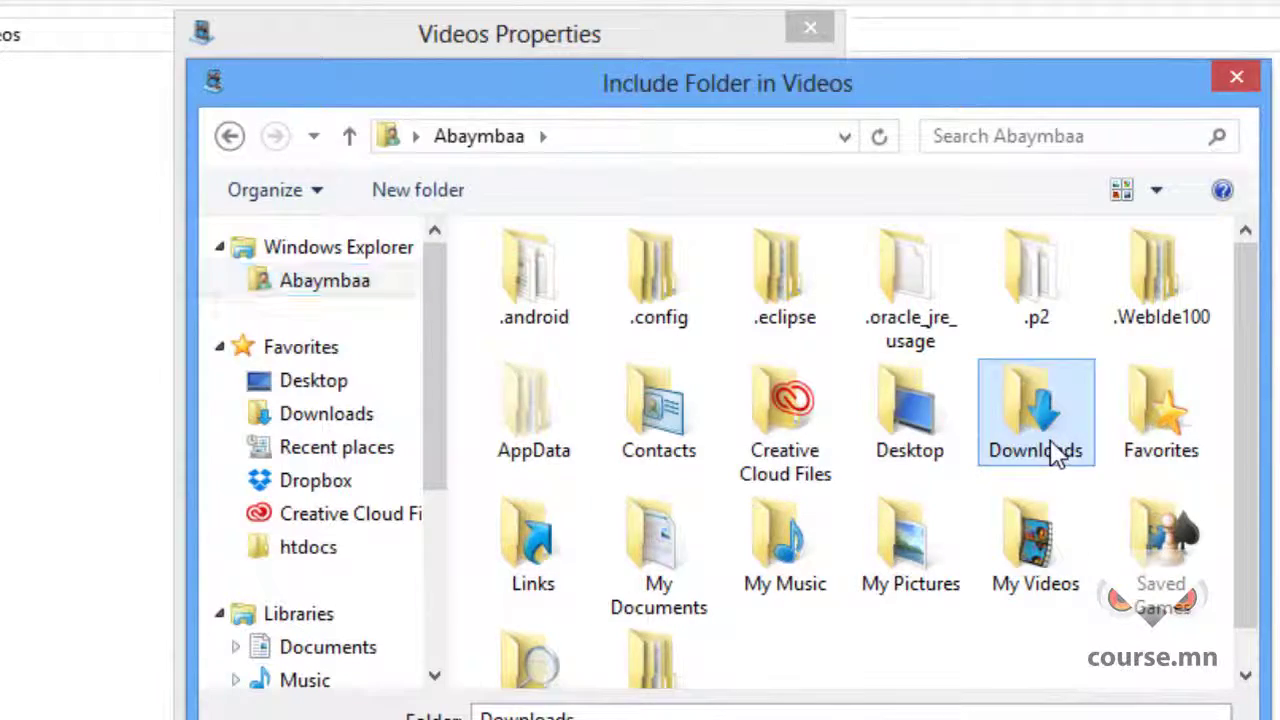
pyautogui.doubleClick(1058, 455)
pyautogui.scroll(-5, 537, 531)
pyautogui.click(757, 488)
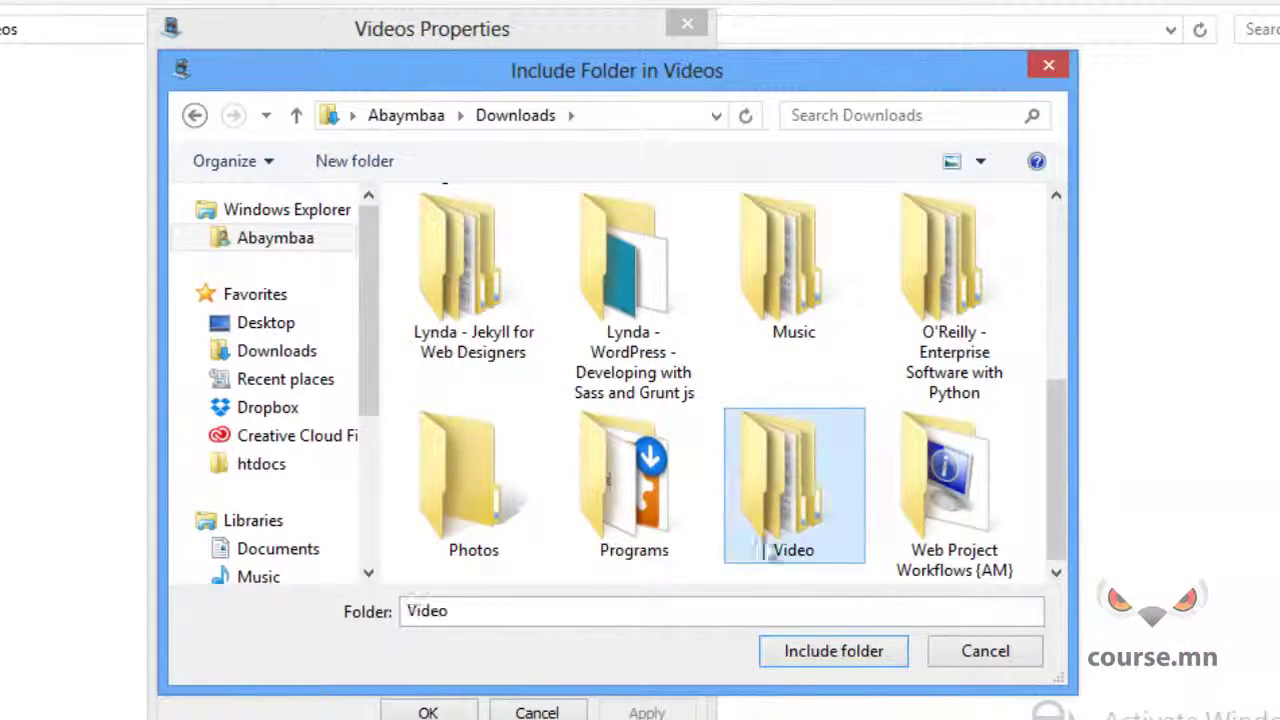
pyautogui.click(833, 651)
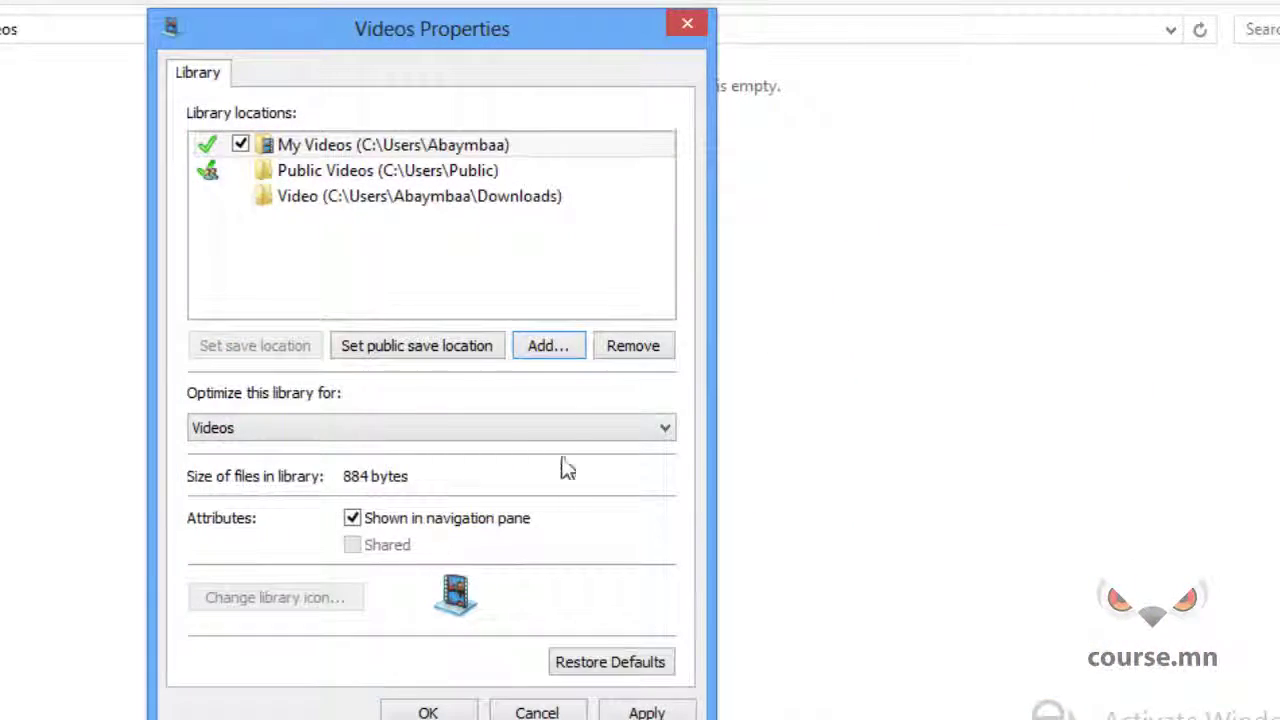
# Step: Include the Course folder from drive D: in the Videos library as another location
pyautogui.click(558, 355)
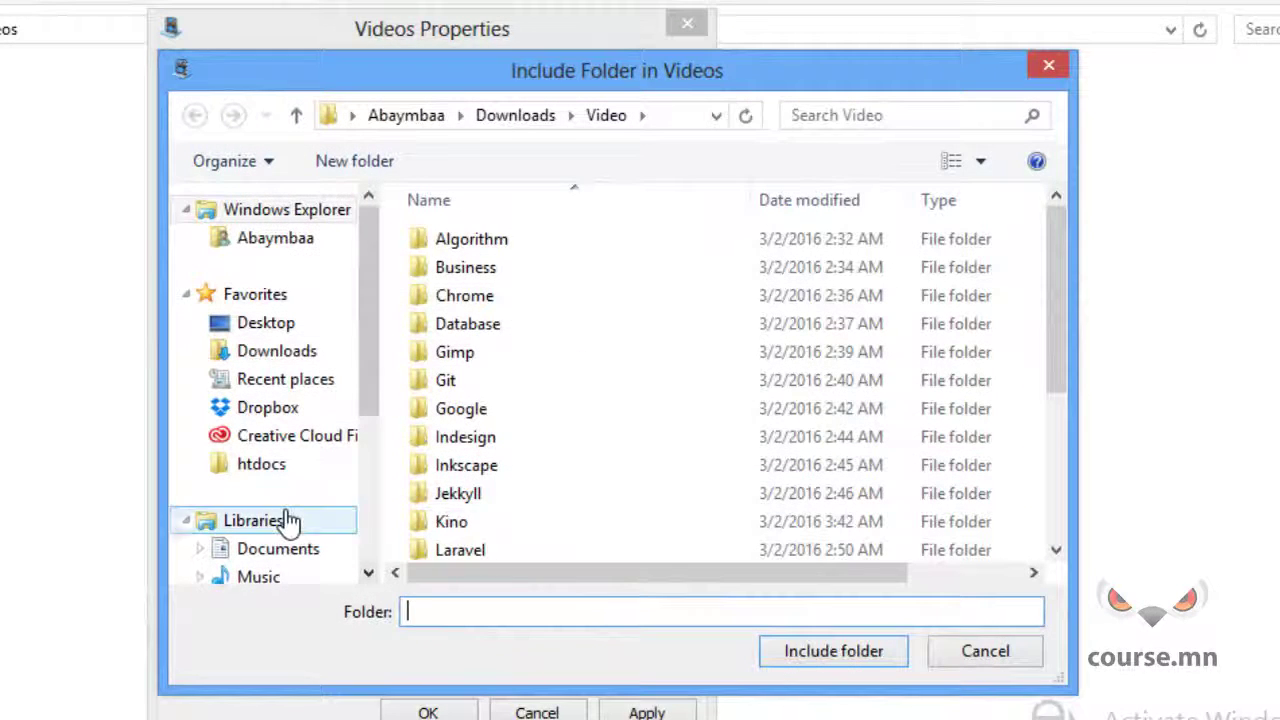
pyautogui.moveTo(378, 368); pyautogui.dragTo(362, 550)
pyautogui.click(277, 486)
pyautogui.doubleClick(590, 318)
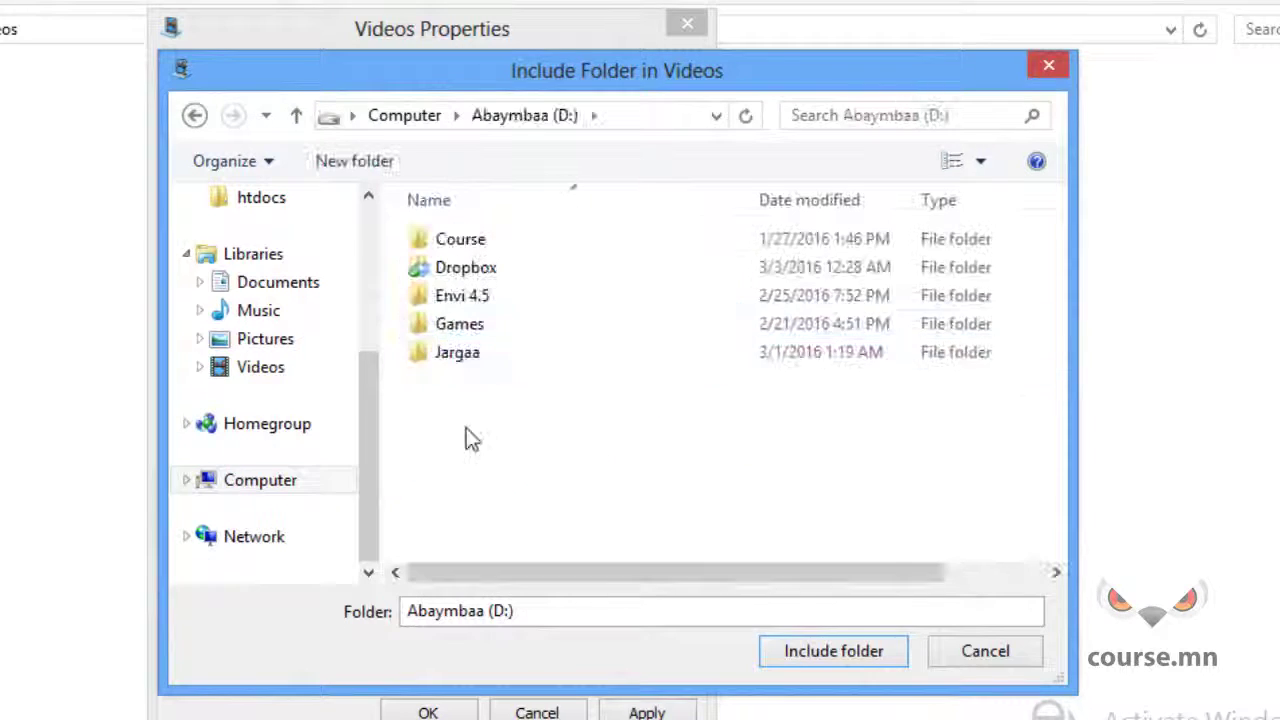
pyautogui.click(554, 244)
pyautogui.doubleClick(557, 250)
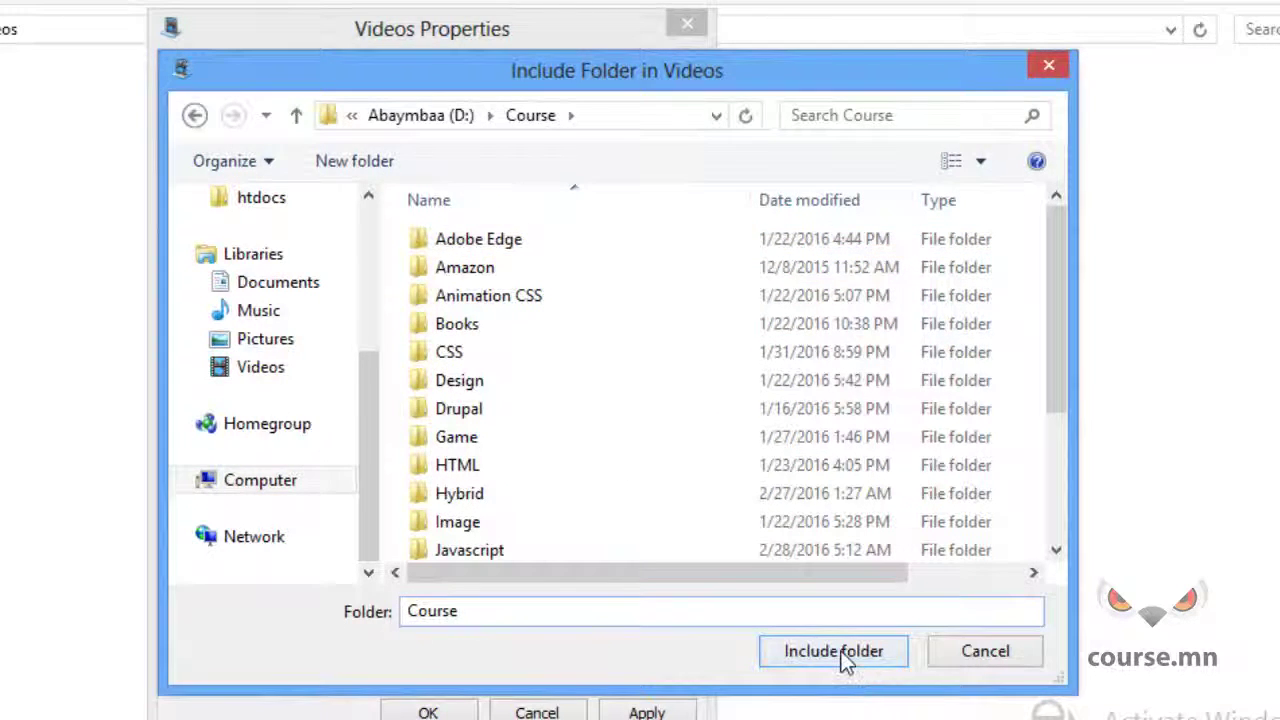
pyautogui.click(841, 651)
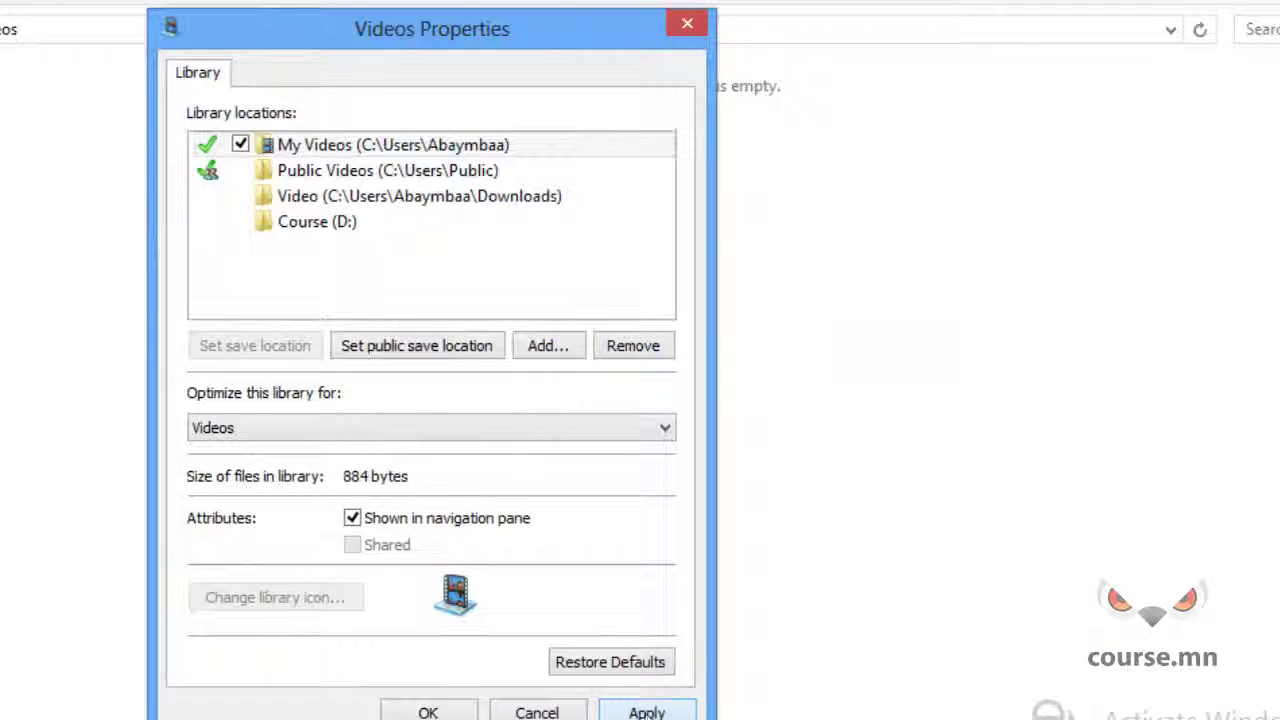
# Step: Apply and confirm the new Videos library locations, and look through the contents of the included folders
pyautogui.click(640, 710)
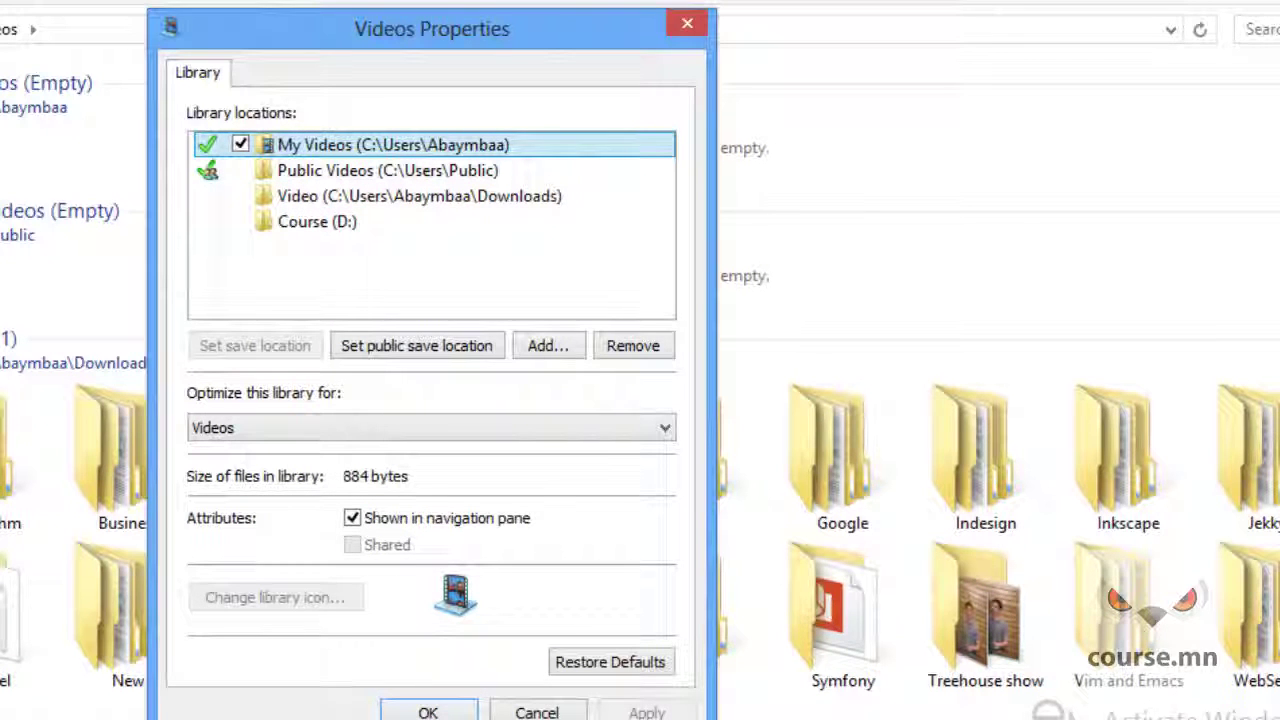
pyautogui.click(428, 712)
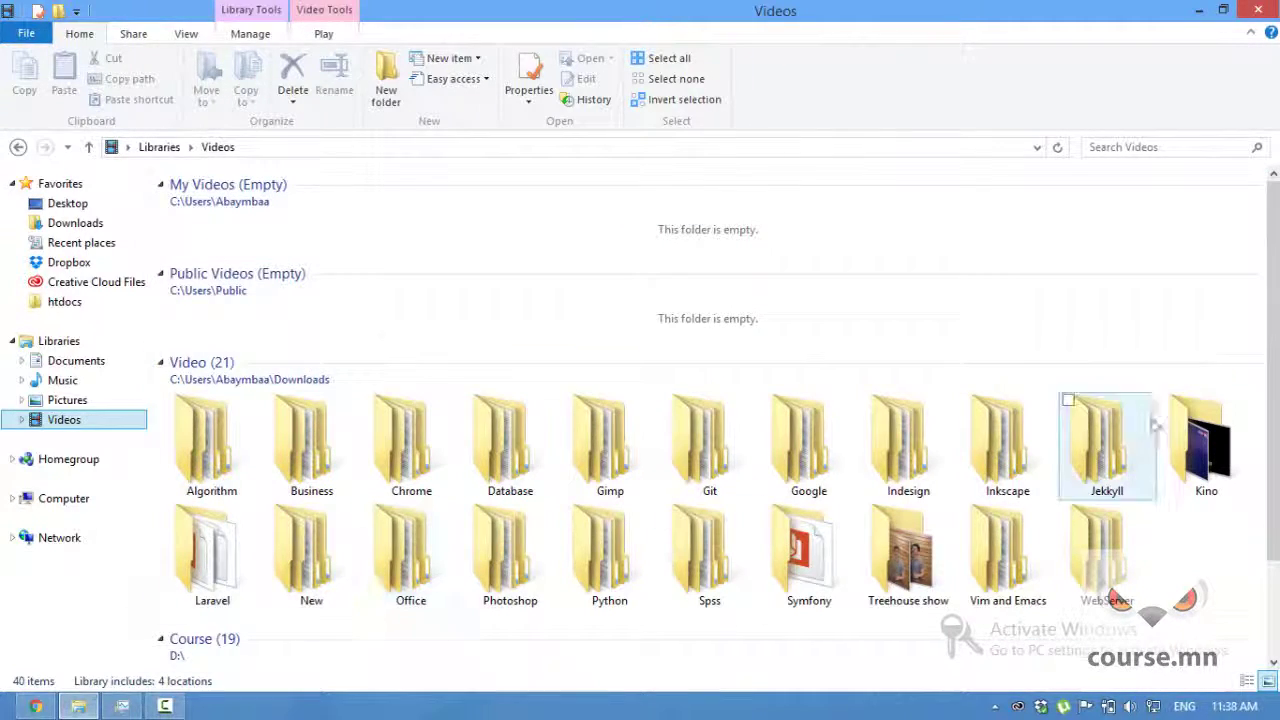
pyautogui.scroll(-3, 1265, 612)
pyautogui.moveTo(1265, 612); pyautogui.dragTo(1248, 165)
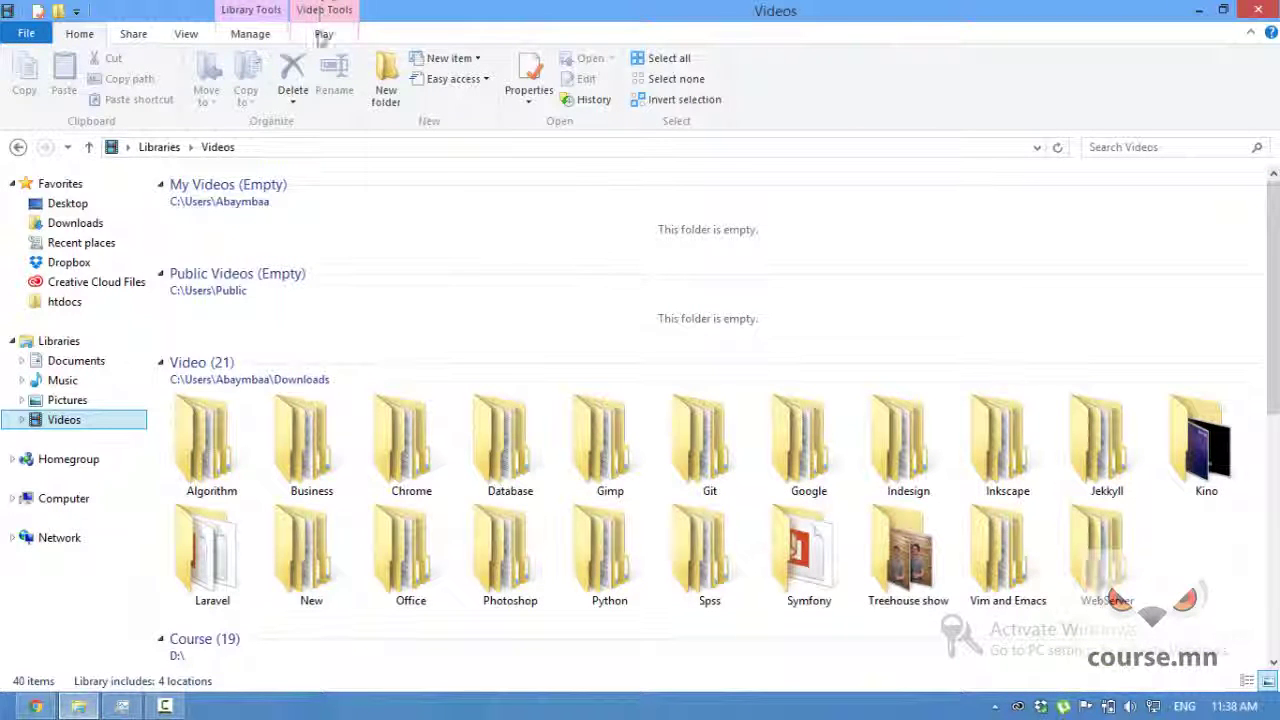
# Step: Set the Videos library grouping to (None) so all folders are listed together
pyautogui.click(187, 34)
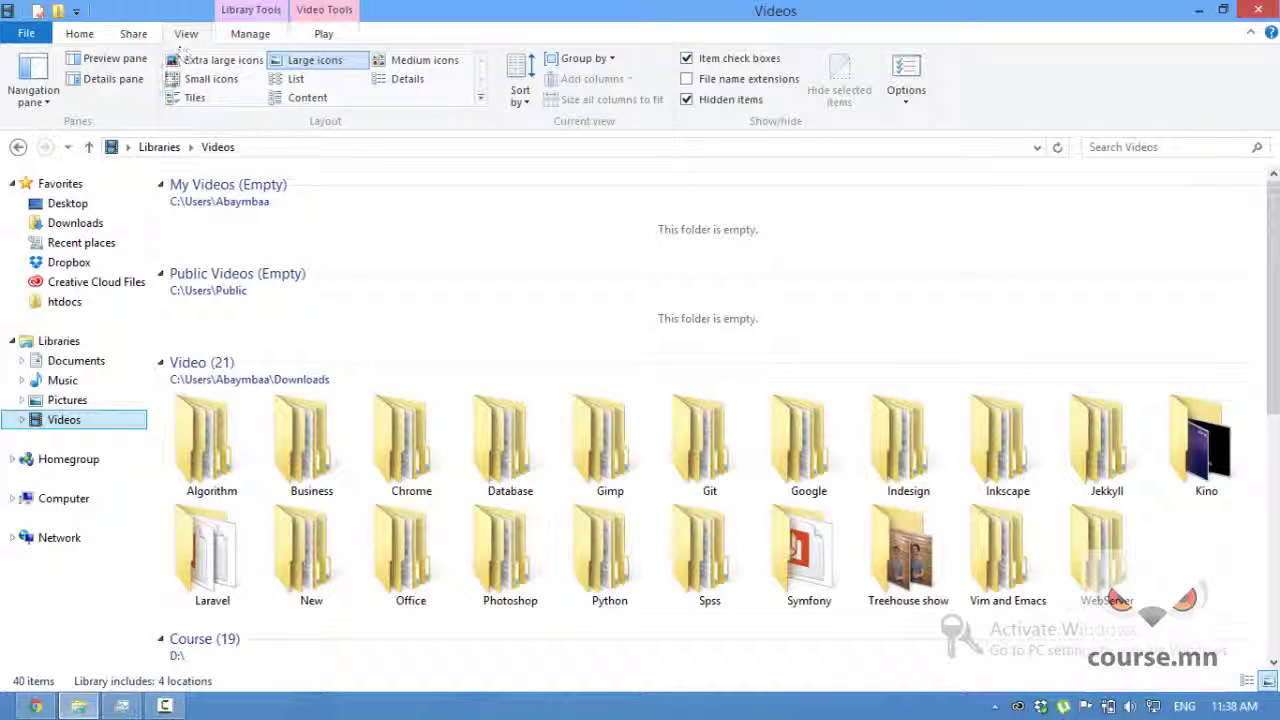
pyautogui.click(610, 60)
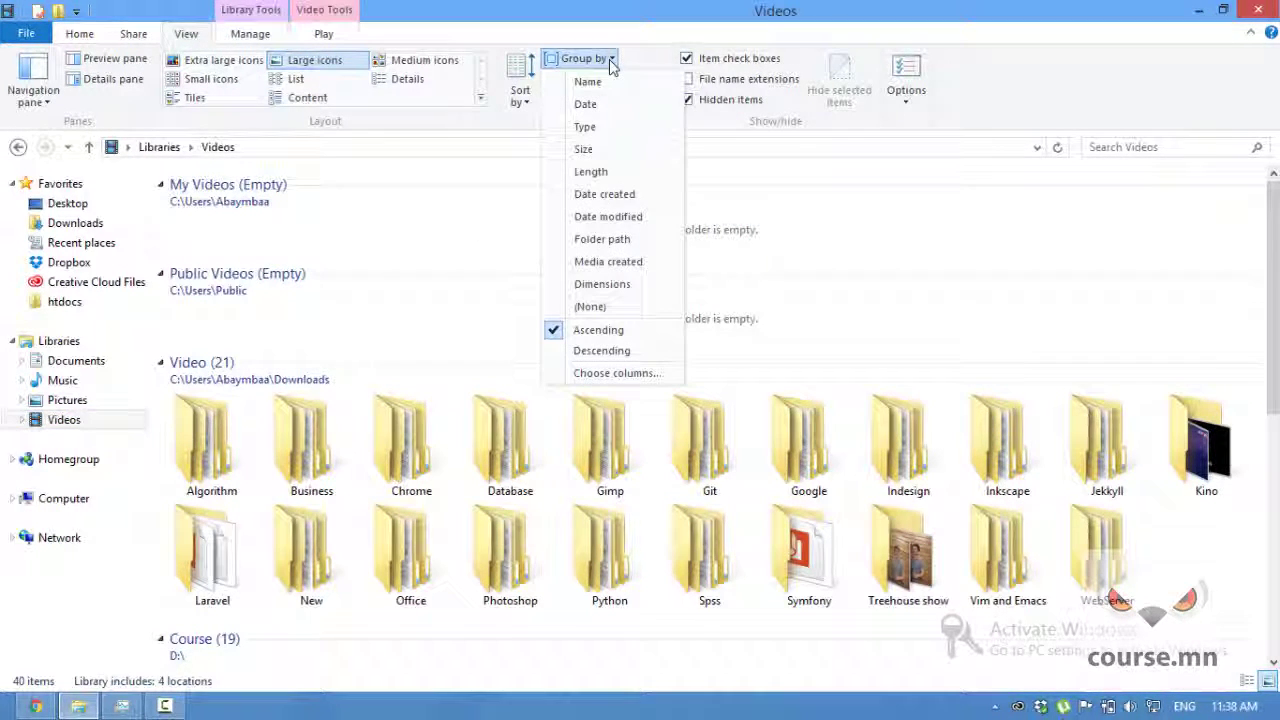
pyautogui.click(600, 307)
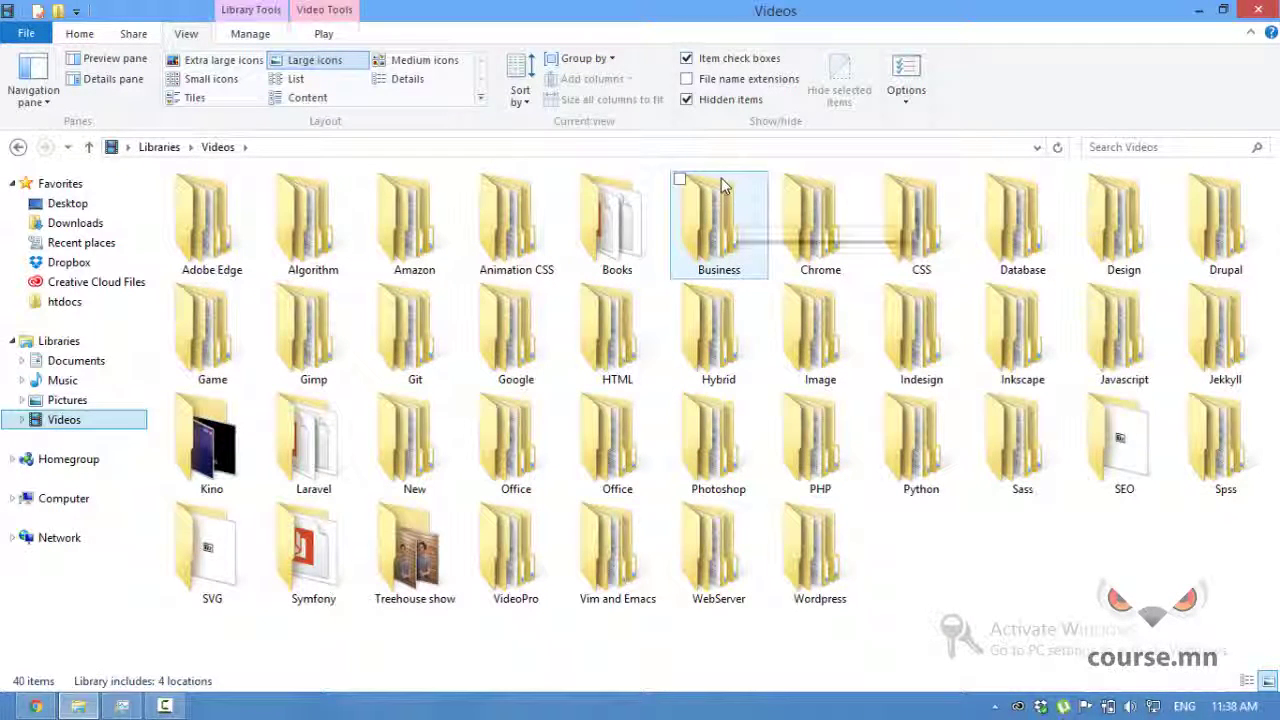
pyautogui.moveTo(724, 186)
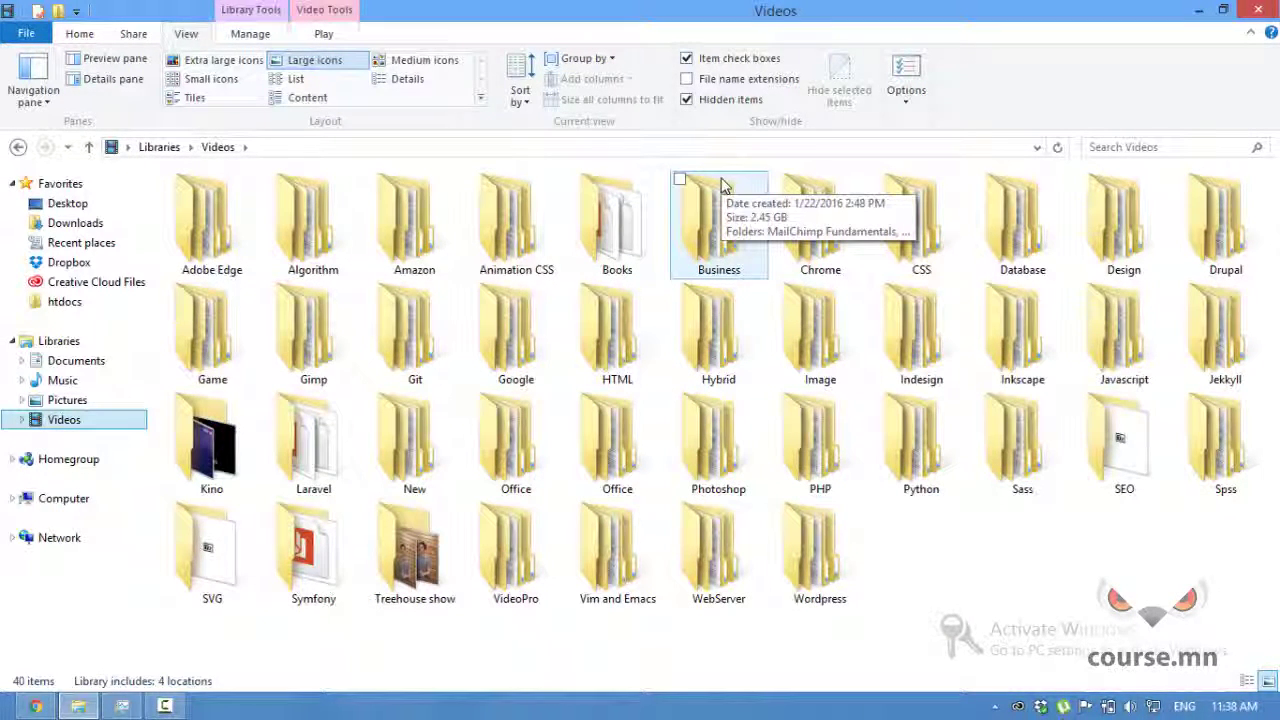
# Step: Try grouping the Videos library by Size and return the grouping to (None)
pyautogui.click(604, 58)
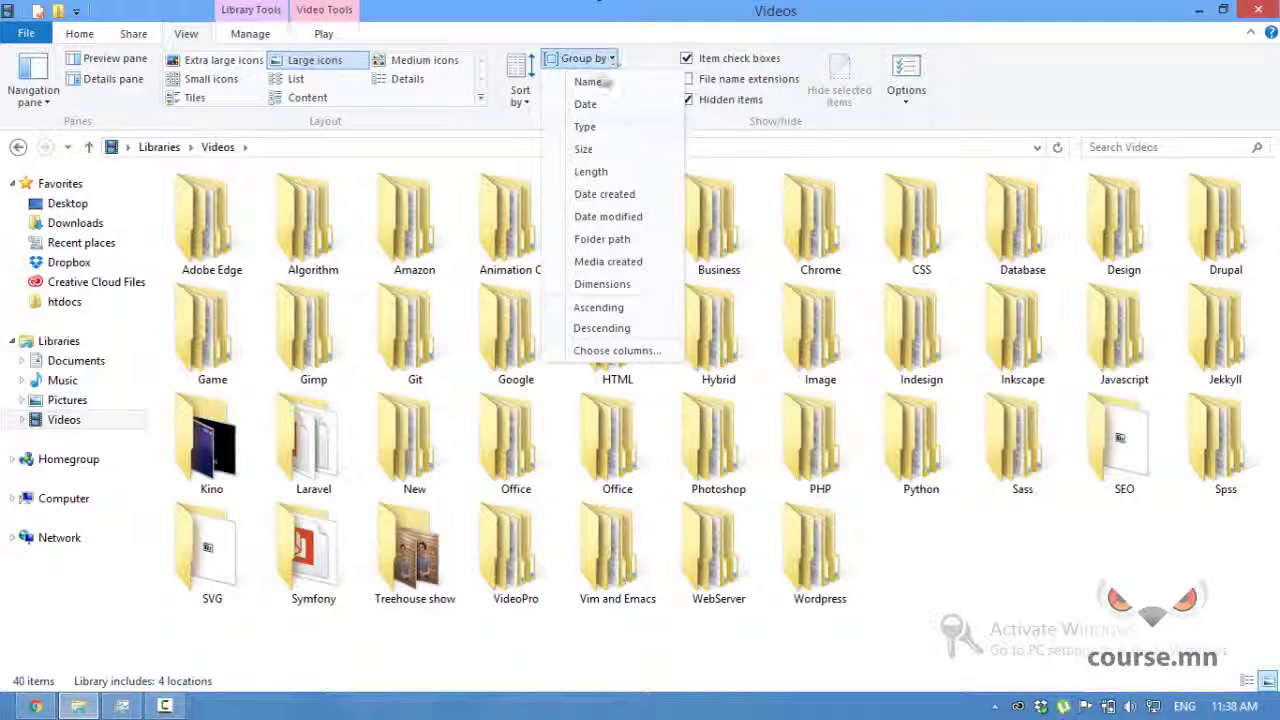
pyautogui.click(585, 150)
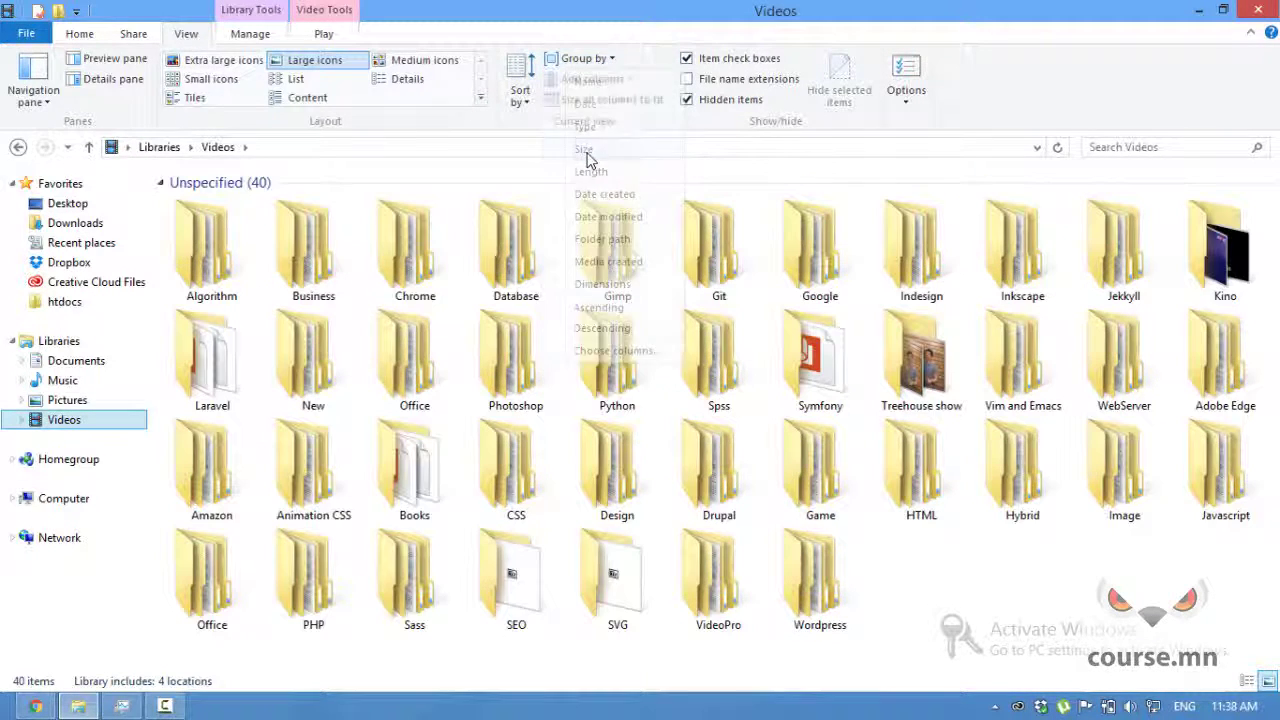
pyautogui.click(600, 60)
pyautogui.click(590, 300)
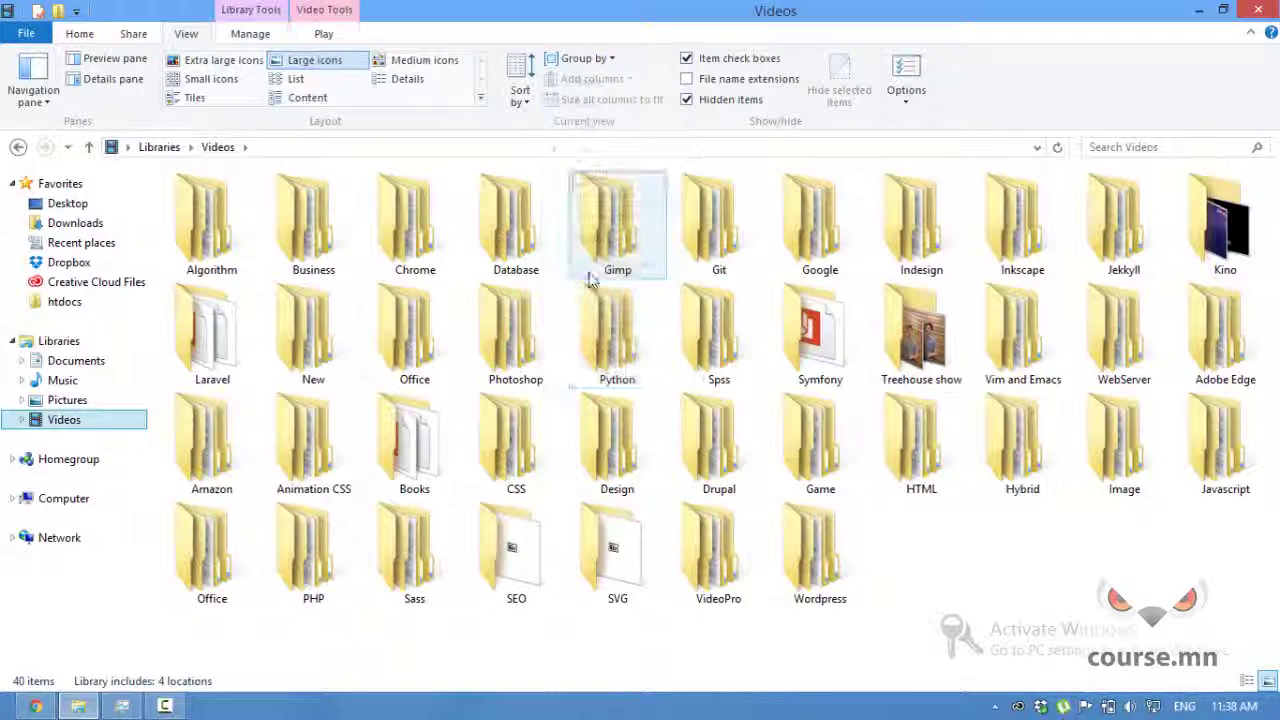
pyautogui.click(1014, 584)
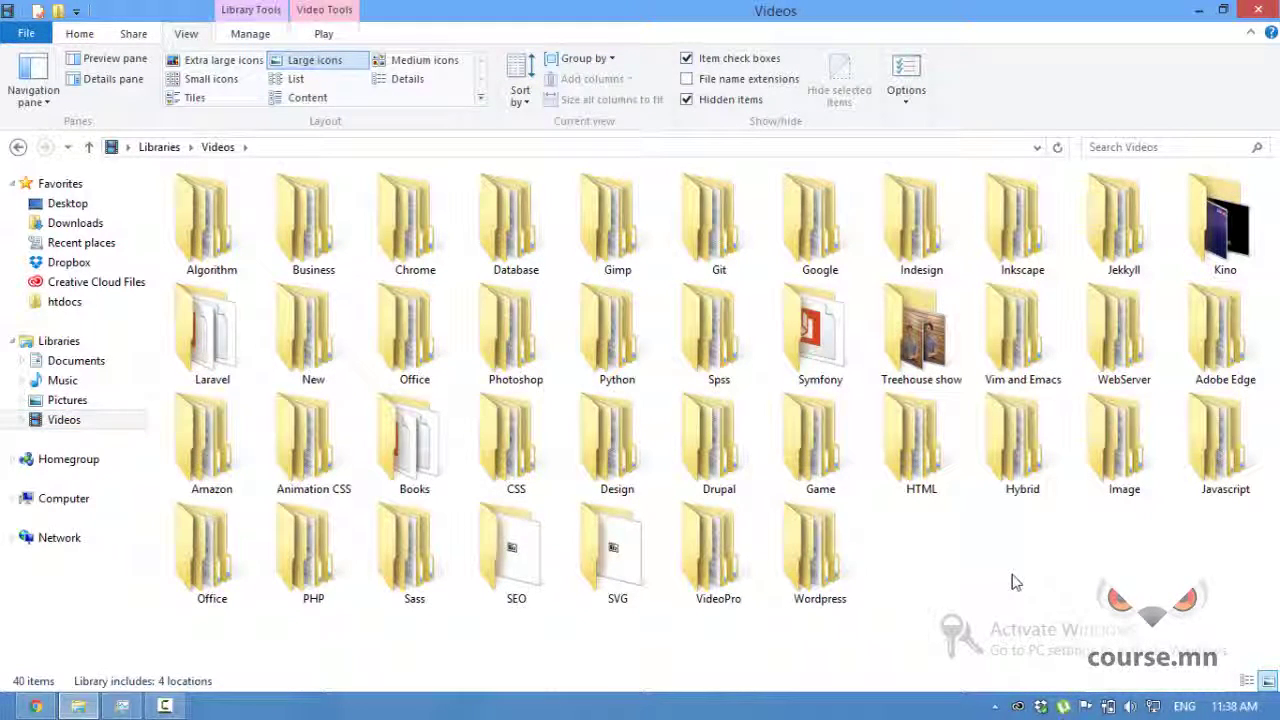